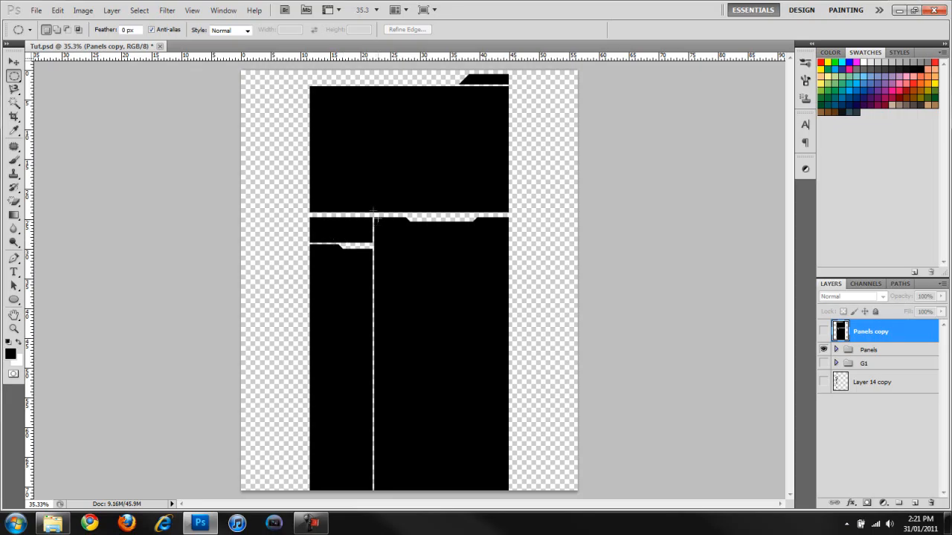
{"action": "left_click_drag", "start_coordinate": [542, 221], "coordinate": [516, 257]}
{"action": "left_click", "coordinate": [446, 253]}
{"action": "left_click_drag", "start_coordinate": [516, 79], "coordinate": [545, 91]}
{"action": "left_click_drag", "start_coordinate": [464, 96], "coordinate": [450, 192]}
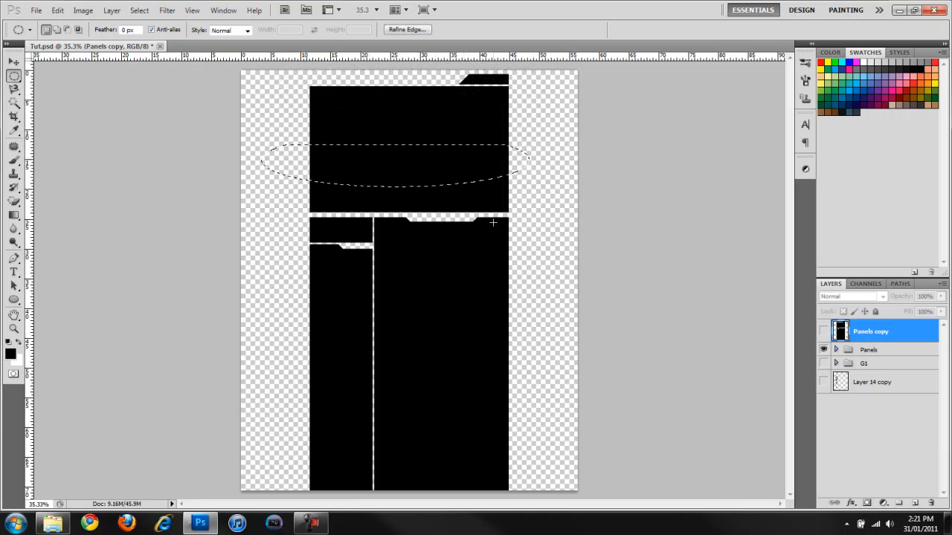
{"action": "left_click", "coordinate": [401, 257]}
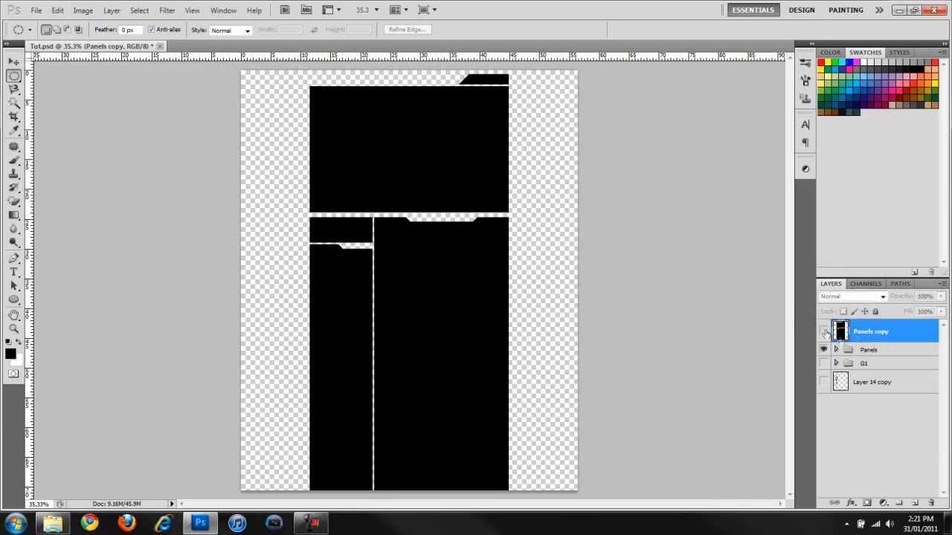
{"action": "left_click", "coordinate": [913, 354]}
{"action": "right_click", "coordinate": [913, 354]}
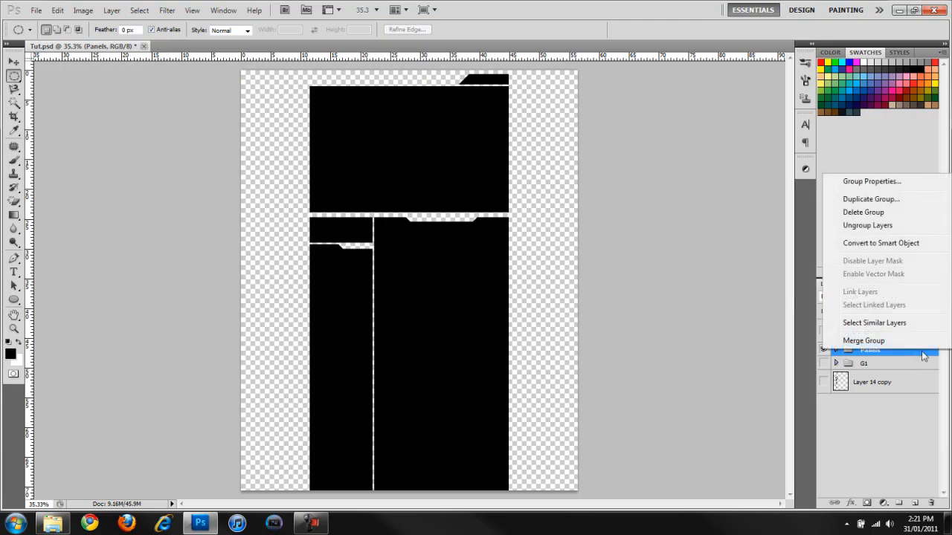
{"action": "left_click", "coordinate": [870, 199]}
{"action": "left_click", "coordinate": [494, 156]}
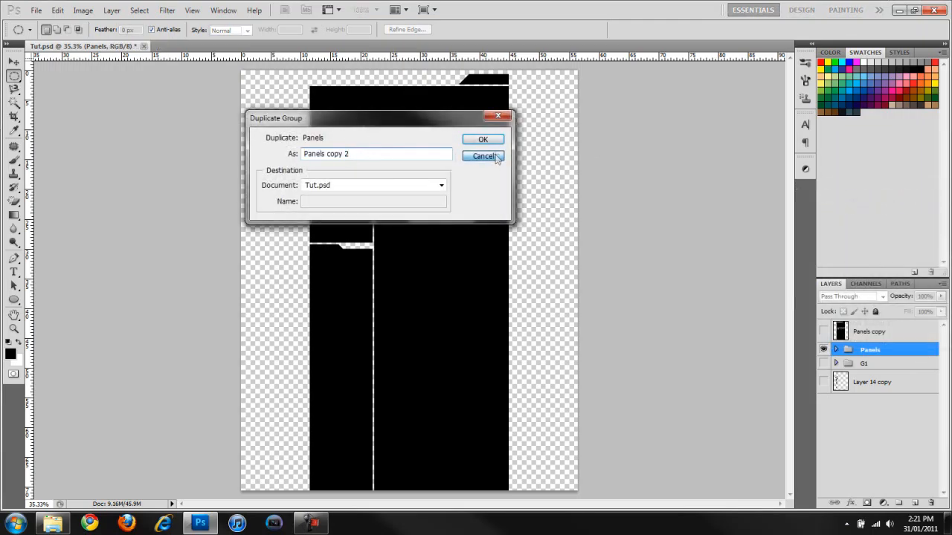
{"action": "right_click", "coordinate": [896, 344]}
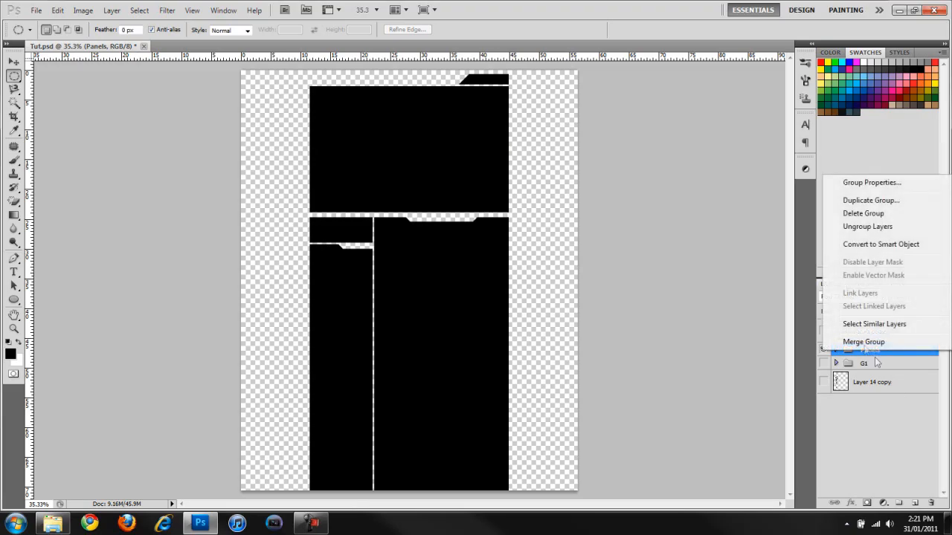
{"action": "left_click", "coordinate": [692, 342]}
Step: Select the Panels copy layer and make it visible
{"action": "left_click", "coordinate": [843, 332]}
{"action": "left_click", "coordinate": [823, 333]}
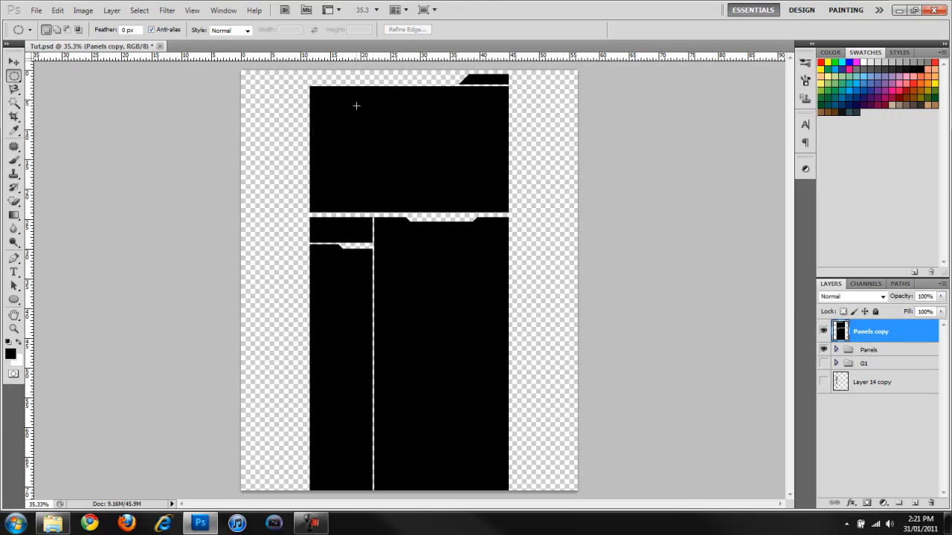
{"action": "left_click_drag", "start_coordinate": [469, 76], "coordinate": [535, 72]}
{"action": "left_click_drag", "start_coordinate": [565, 144], "coordinate": [310, 50]}
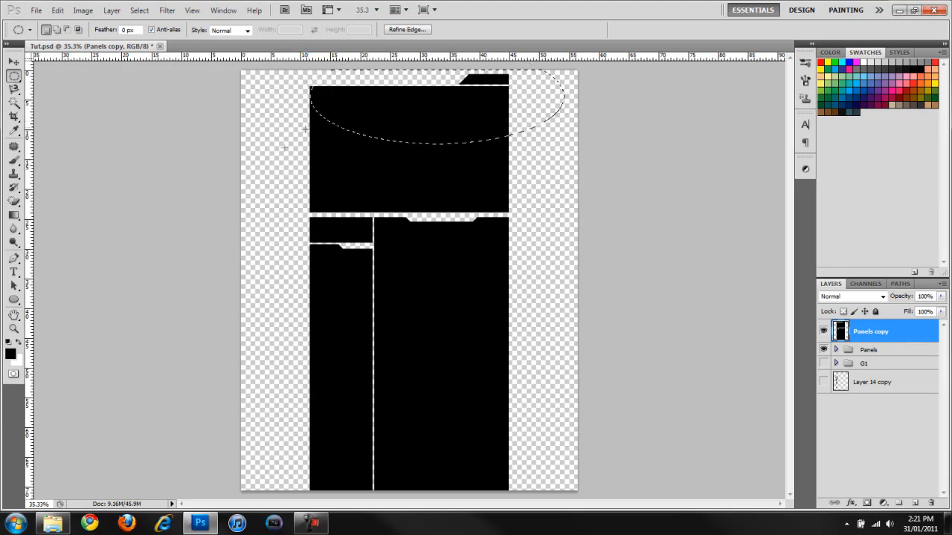
{"action": "left_click_drag", "start_coordinate": [285, 148], "coordinate": [539, 36]}
{"action": "left_click", "coordinate": [384, 211]}
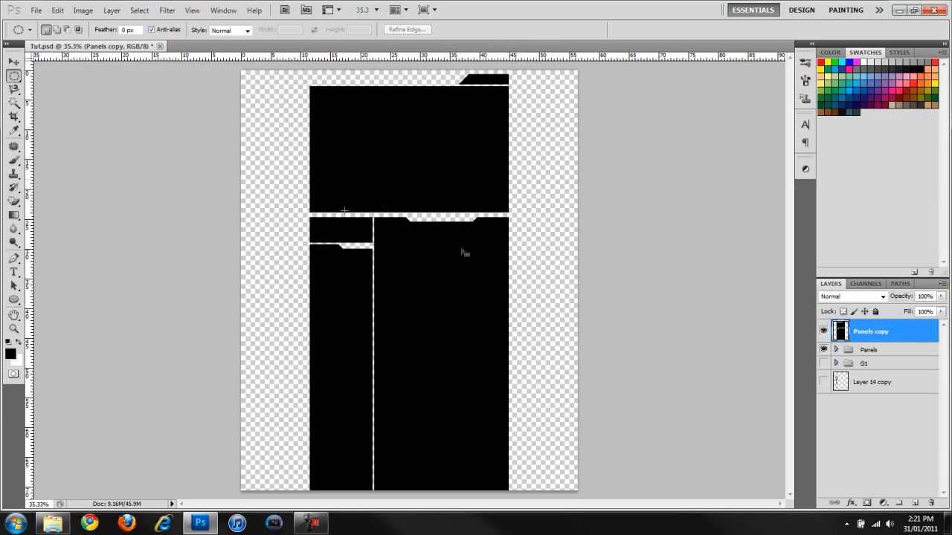
{"action": "left_click_drag", "start_coordinate": [260, 172], "coordinate": [538, 287]}
{"action": "left_click", "coordinate": [538, 287]}
{"action": "left_click_drag", "start_coordinate": [502, 433], "coordinate": [540, 293]}
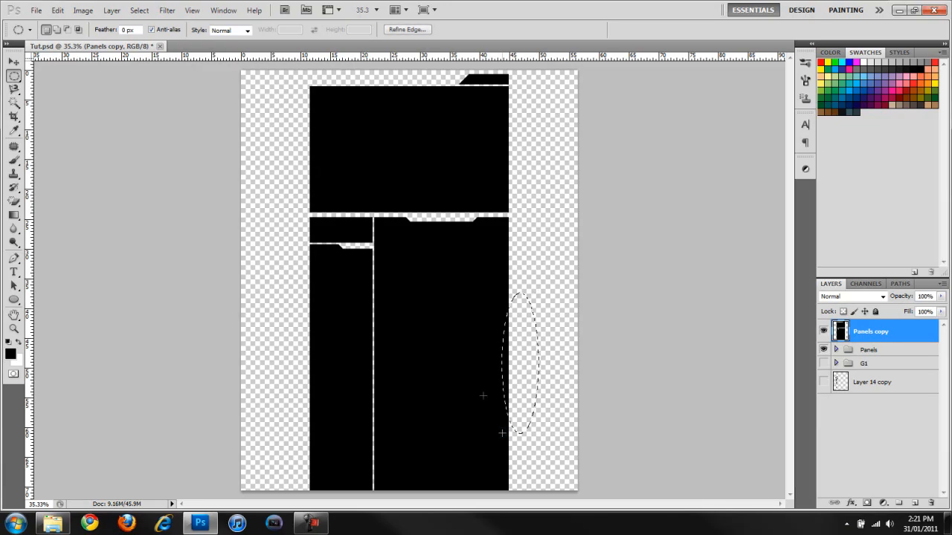
{"action": "left_click", "coordinate": [470, 338]}
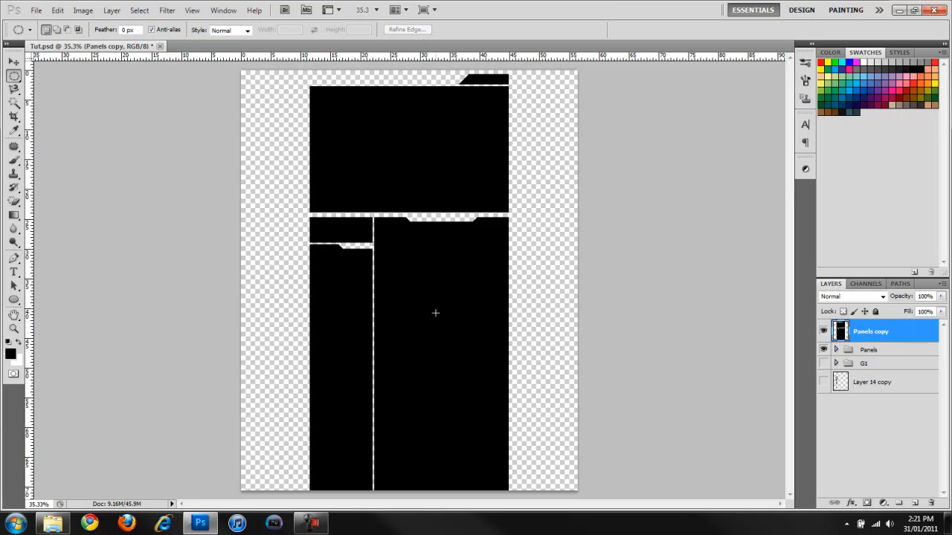
{"action": "left_click_drag", "start_coordinate": [287, 186], "coordinate": [550, 361]}
{"action": "left_click_drag", "start_coordinate": [232, 181], "coordinate": [469, 300]}
{"action": "left_click", "coordinate": [510, 295]}
Step: Add a new layer above Panels copy and place a horizontal and a vertical guide crossing at the canvas centre
{"action": "left_click", "coordinate": [915, 504]}
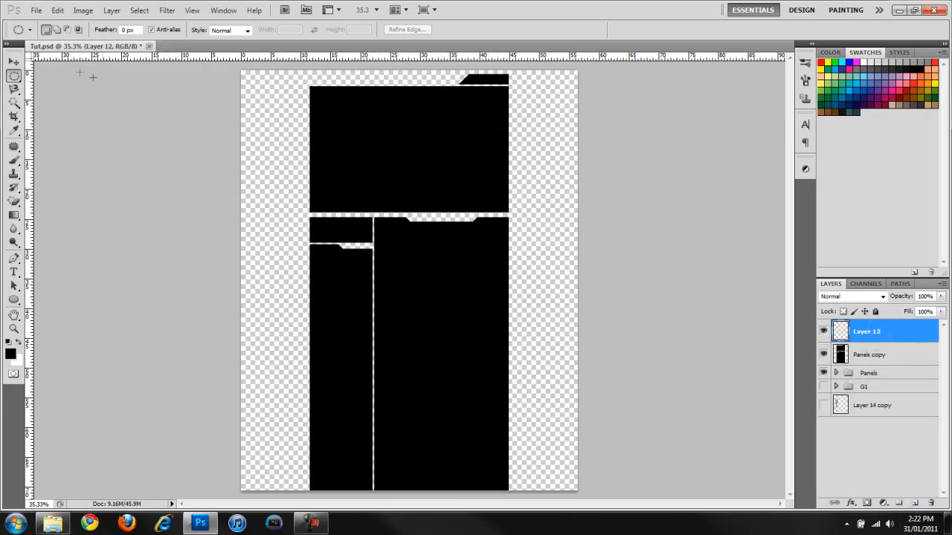
{"action": "left_click", "coordinate": [13, 61]}
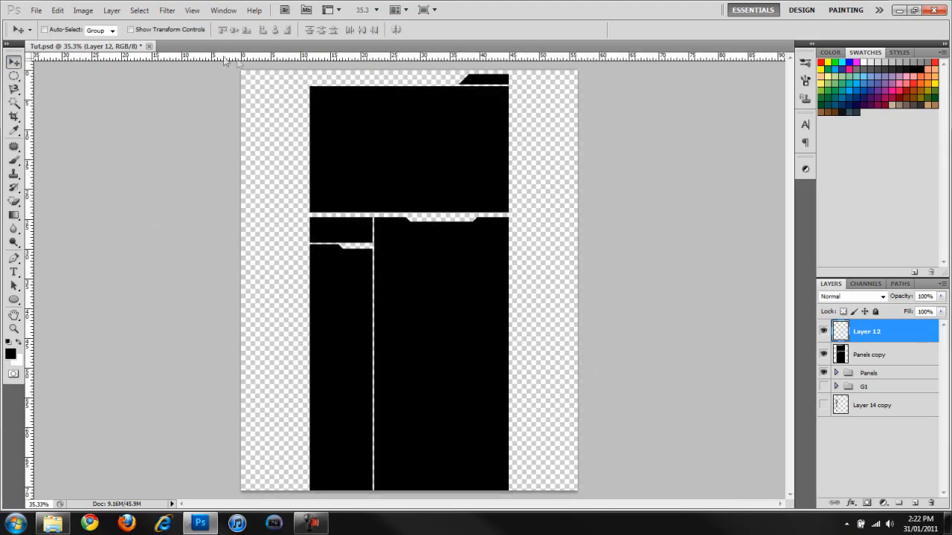
{"action": "left_click_drag", "start_coordinate": [440, 60], "coordinate": [480, 280]}
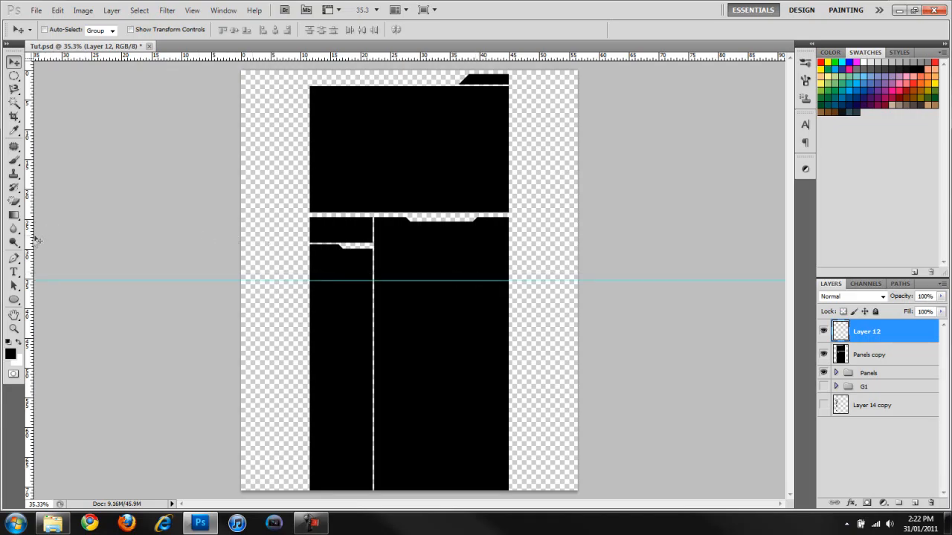
{"action": "left_click_drag", "start_coordinate": [31, 241], "coordinate": [409, 316]}
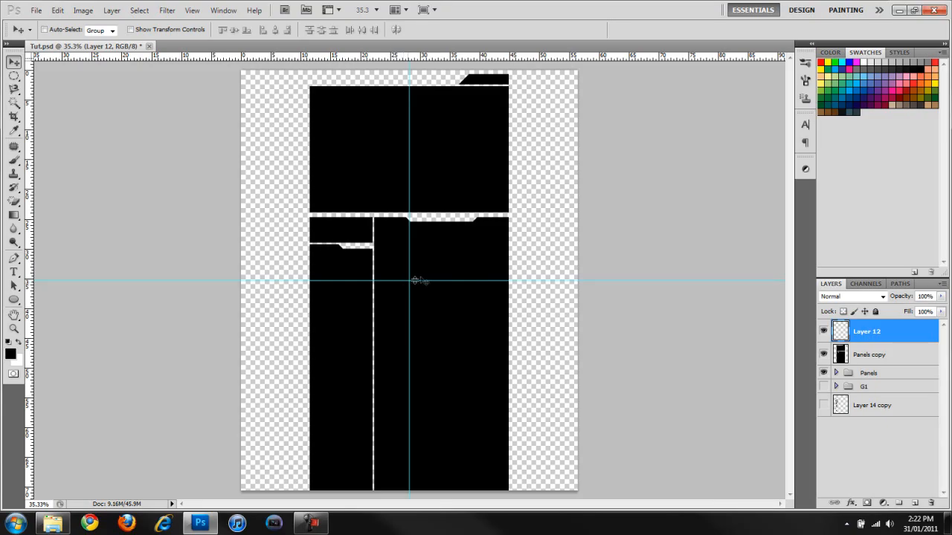
{"action": "key", "text": "g"}
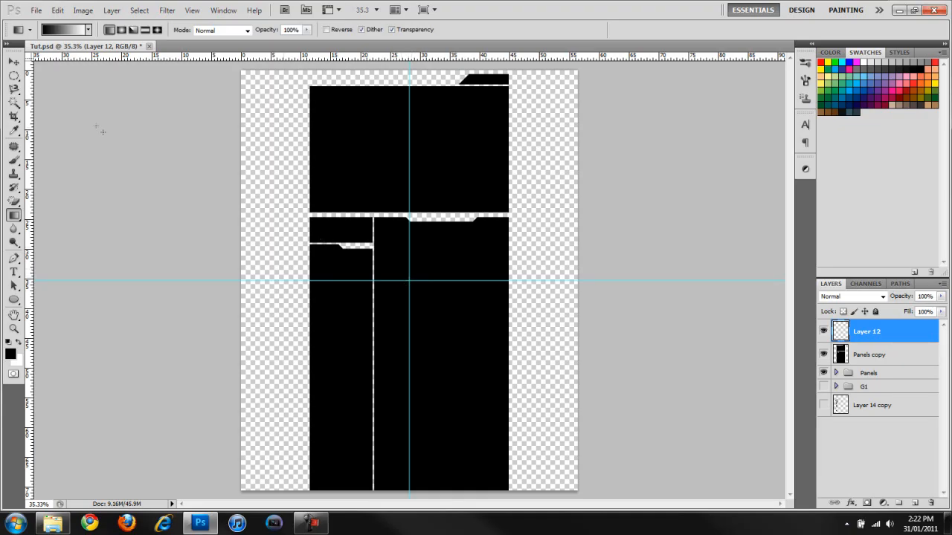
{"action": "key", "text": "v"}
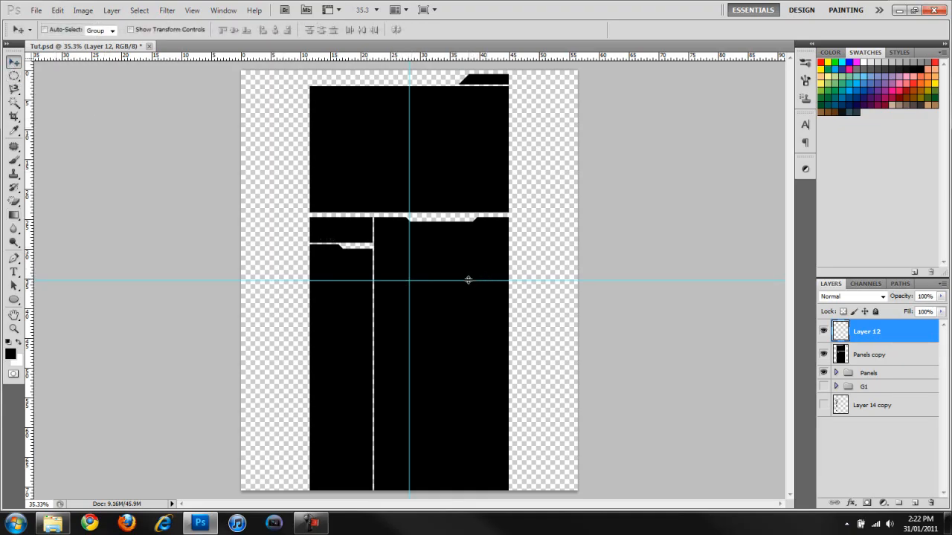
{"action": "left_click_drag", "start_coordinate": [467, 280], "coordinate": [532, 280]}
{"action": "left_click_drag", "start_coordinate": [411, 208], "coordinate": [409, 259]}
Step: Edit the Gradient tool's gradient, setting its starting colour stop to near-black 040404
{"action": "key", "text": "g"}
{"action": "left_click", "coordinate": [66, 30]}
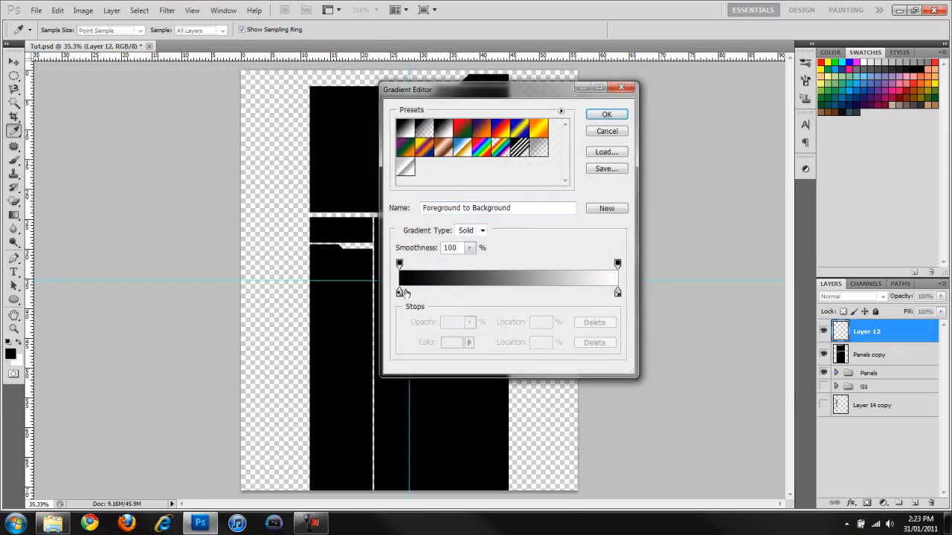
{"action": "left_click", "coordinate": [402, 290]}
{"action": "left_click", "coordinate": [453, 340]}
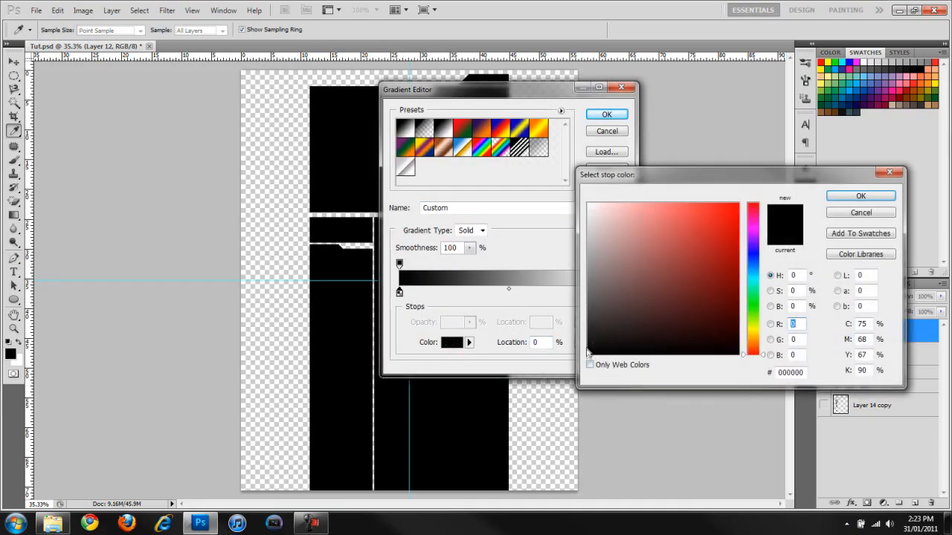
{"action": "left_click_drag", "start_coordinate": [591, 350], "coordinate": [564, 352]}
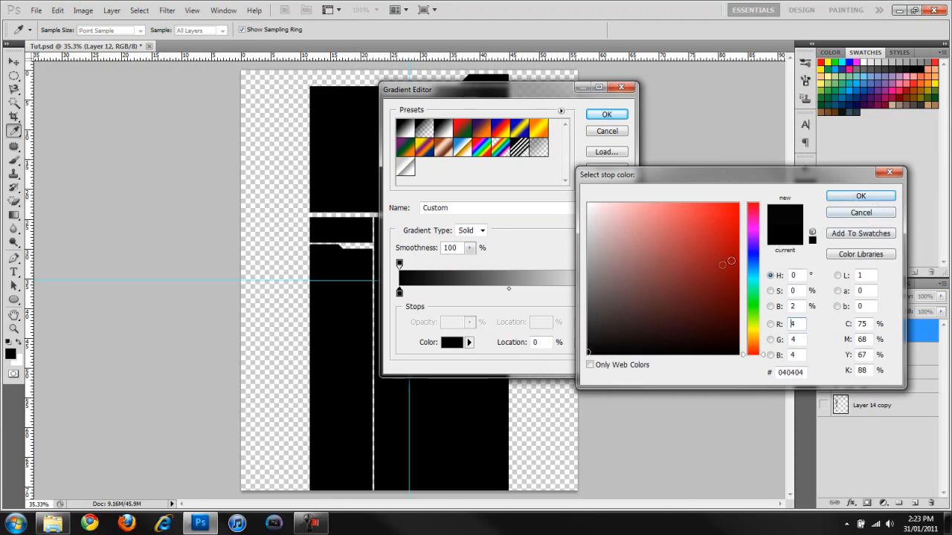
{"action": "mouse_move", "coordinate": [593, 350]}
{"action": "left_mouse_down"}
{"action": "mouse_move", "coordinate": [566, 348]}
{"action": "mouse_move", "coordinate": [563, 357]}
{"action": "mouse_move", "coordinate": [558, 345]}
{"action": "mouse_move", "coordinate": [589, 363]}
{"action": "mouse_move", "coordinate": [571, 350]}
{"action": "left_mouse_up"}
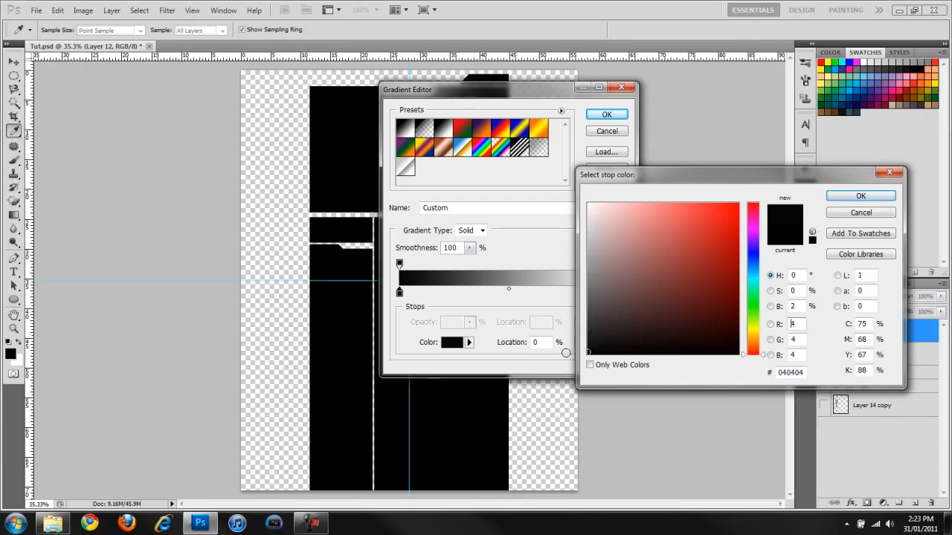
{"action": "left_click", "coordinate": [862, 198]}
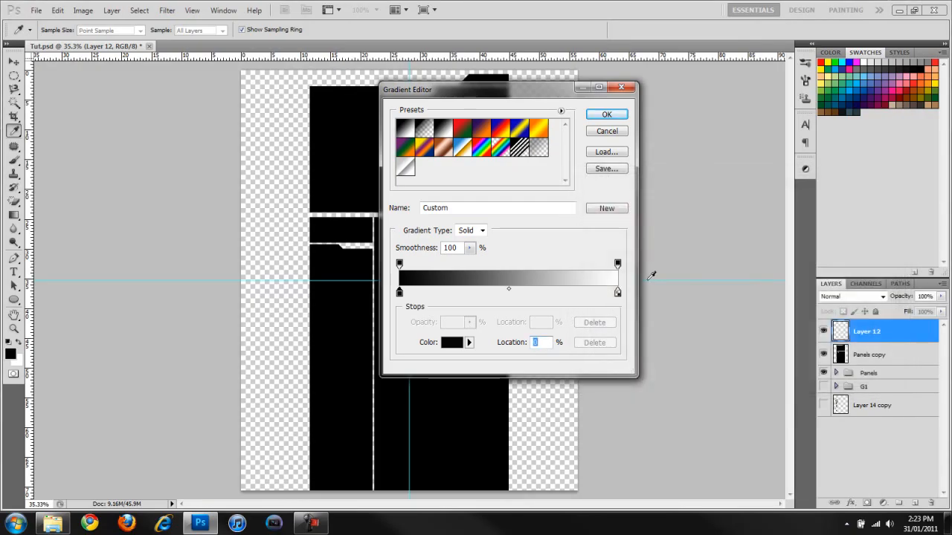
Step: Set the gradient's end colour stop to 0b0b0b and apply the edited gradient
{"action": "left_click", "coordinate": [618, 292]}
{"action": "left_click", "coordinate": [457, 346]}
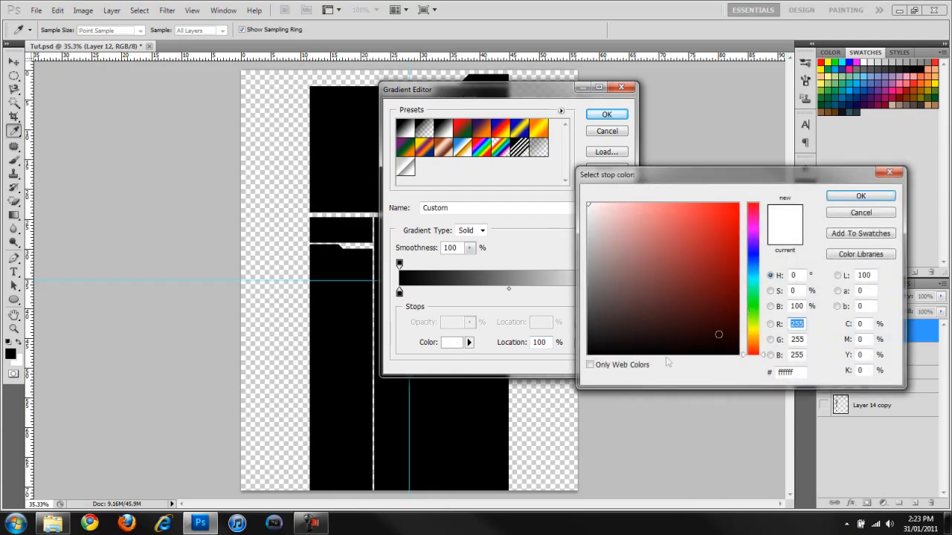
{"action": "left_click_drag", "start_coordinate": [718, 334], "coordinate": [525, 344]}
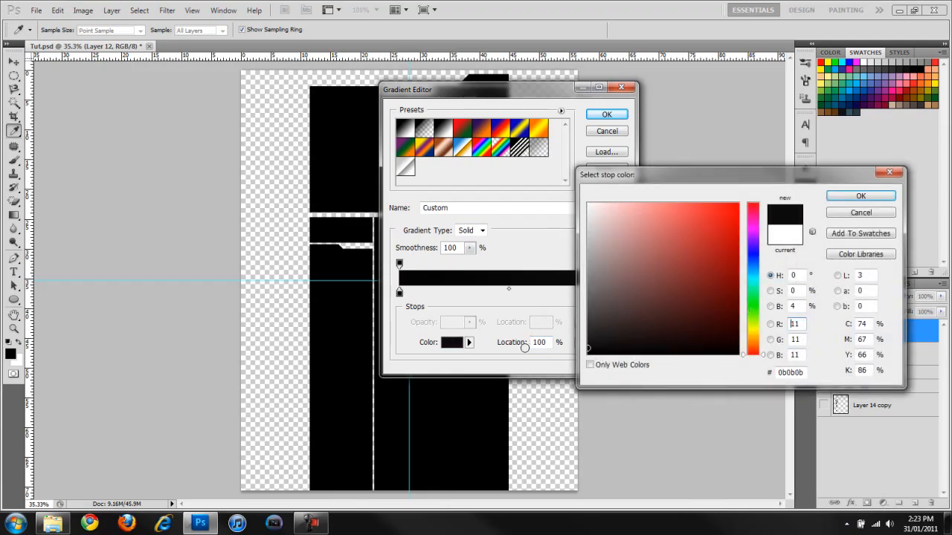
{"action": "left_click", "coordinate": [861, 196]}
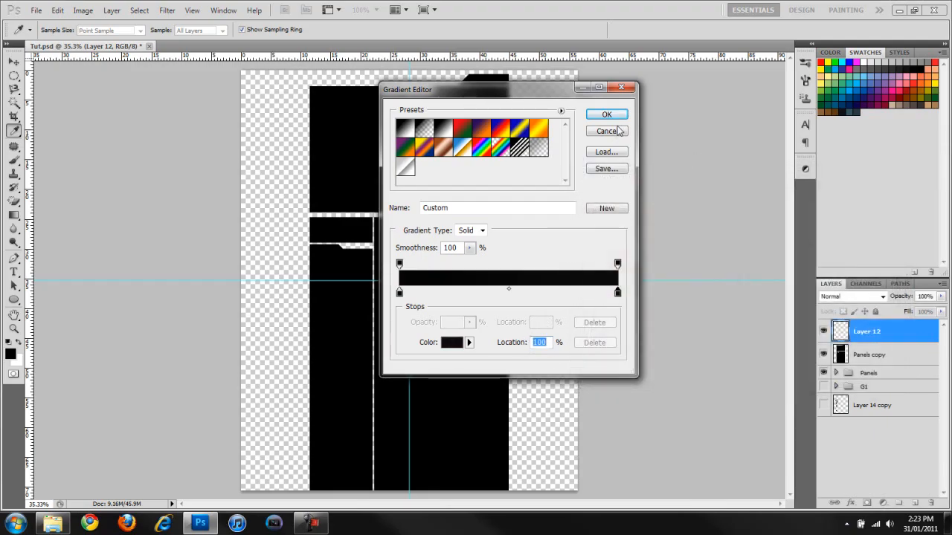
{"action": "left_click", "coordinate": [456, 348]}
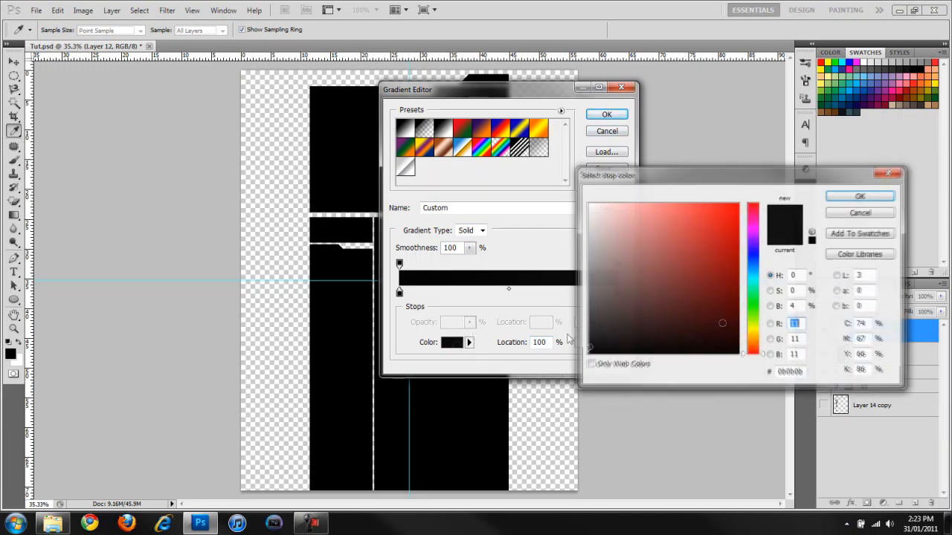
{"action": "left_click", "coordinate": [860, 214]}
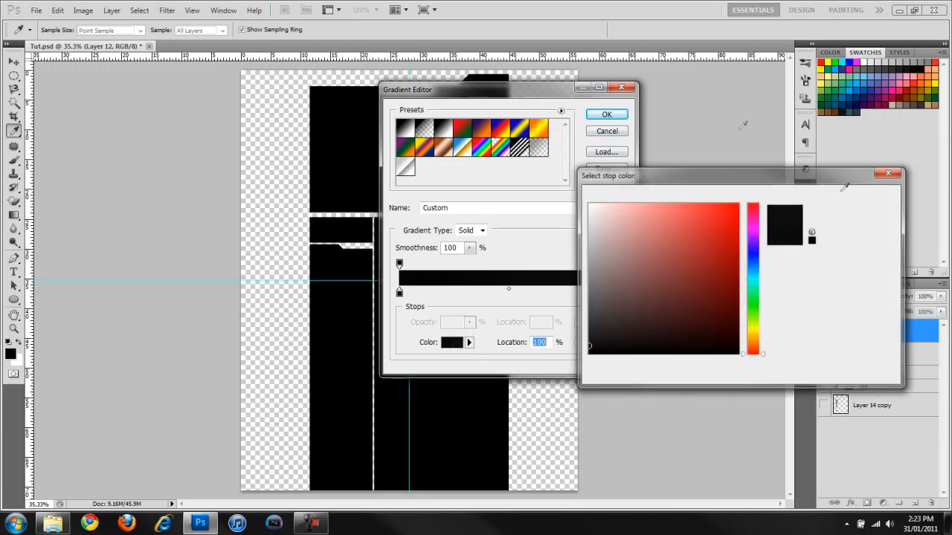
{"action": "left_click", "coordinate": [606, 115]}
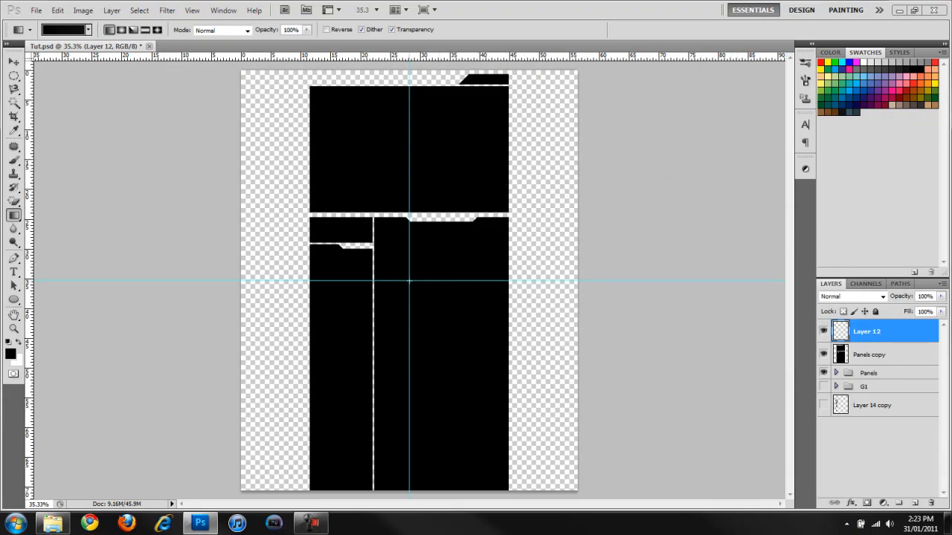
Step: Fill the new layer with a reversed radial gradient drawn outward from the intersection of the guides
{"action": "key", "text": "Caps_Lock"}
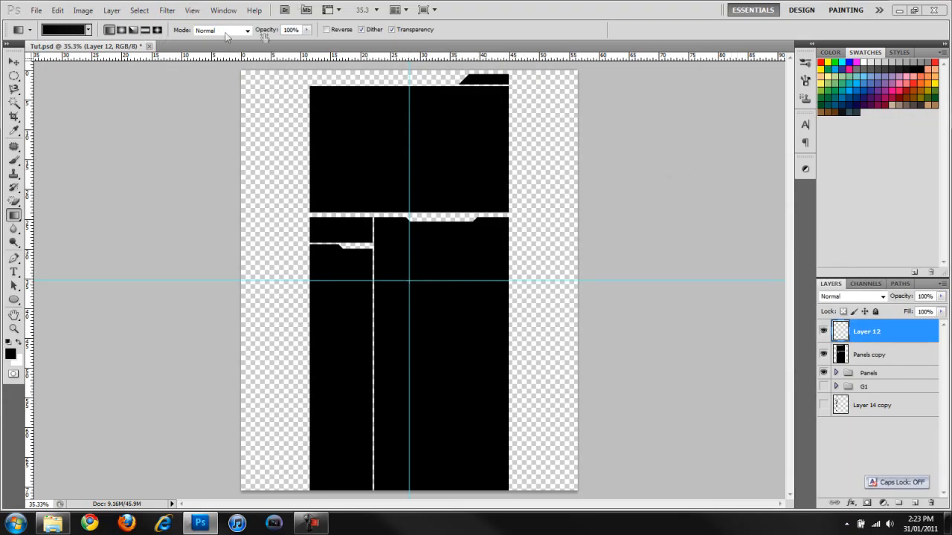
{"action": "left_click", "coordinate": [326, 30]}
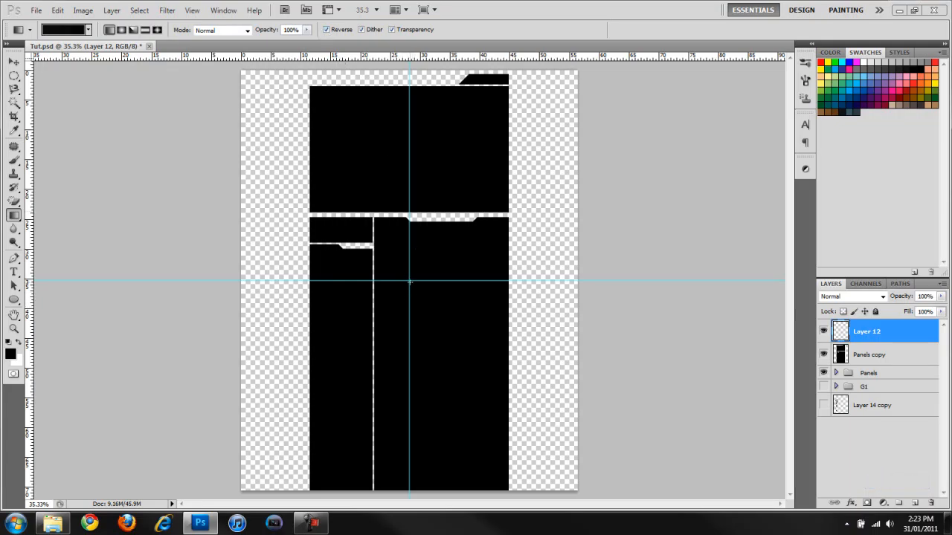
{"action": "left_click", "coordinate": [122, 31]}
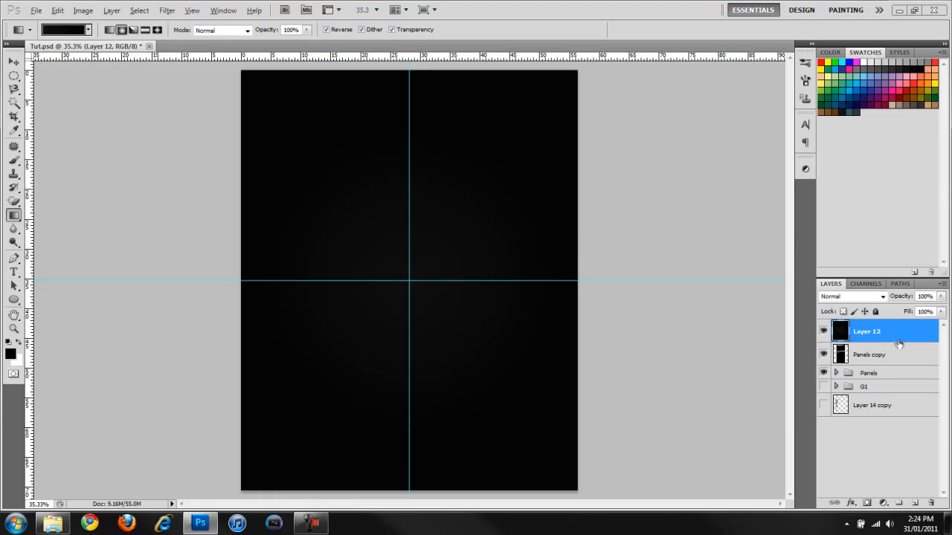
Step: Clip the gradient layer to the Panels copy layer with a clipping mask
{"action": "right_click", "coordinate": [922, 340]}
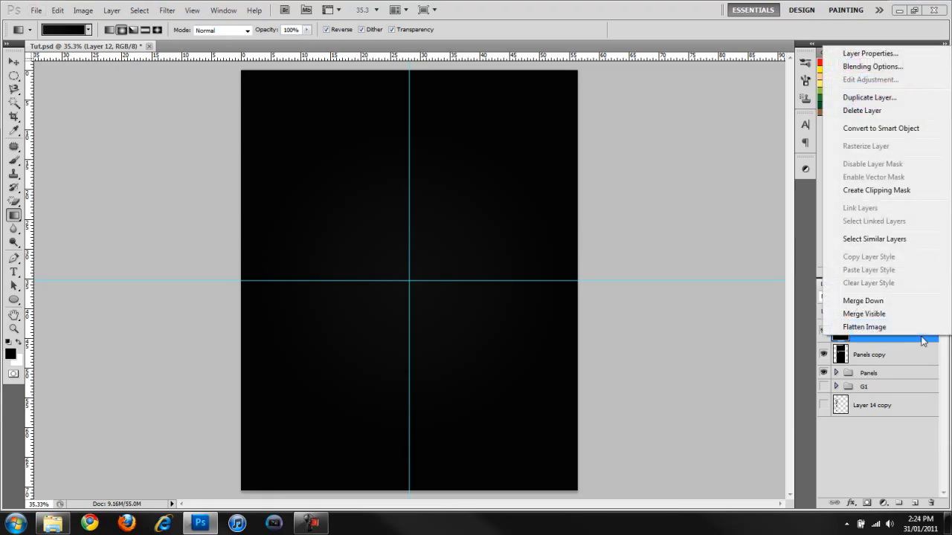
{"action": "left_click", "coordinate": [876, 190]}
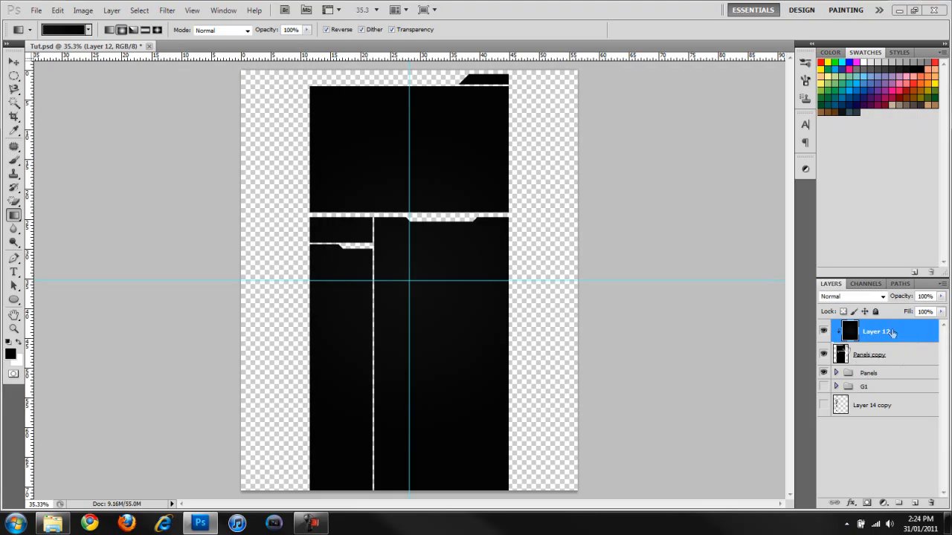
{"action": "left_click", "coordinate": [892, 358]}
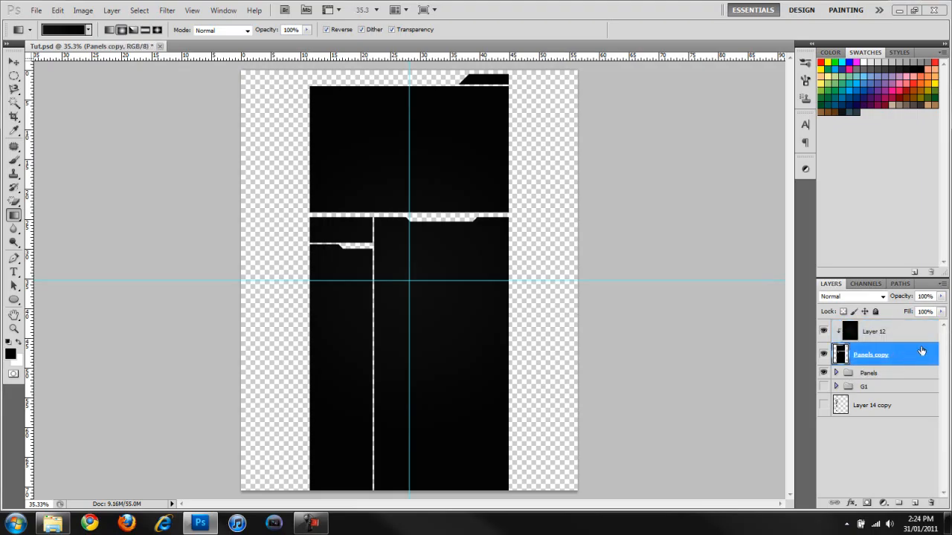
{"action": "left_click", "coordinate": [913, 335]}
{"action": "key", "text": "v"}
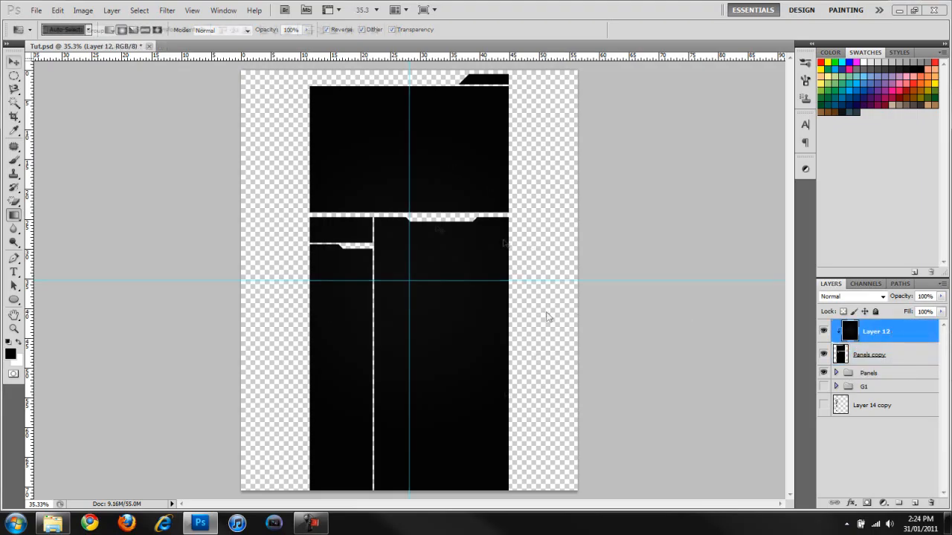
{"action": "scroll", "coordinate": [339, 229], "scroll_direction": "up", "scroll_amount": 5}
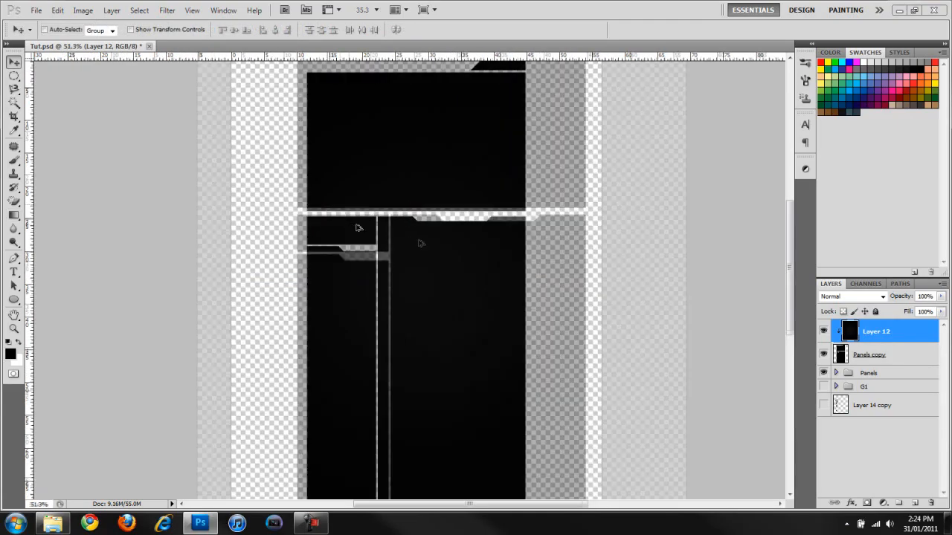
Step: Add a new layer and draw a wide elliptical selection covering the upper part of the top panel and the header tab
{"action": "scroll", "coordinate": [521, 273], "scroll_direction": "down", "scroll_amount": 4}
{"action": "scroll", "coordinate": [520, 272], "scroll_direction": "down", "scroll_amount": 2}
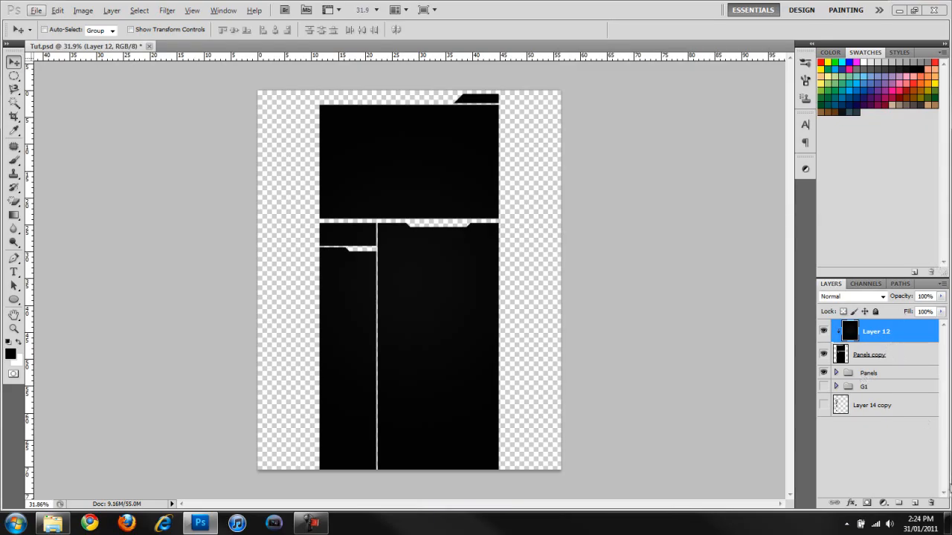
{"action": "left_click", "coordinate": [915, 503]}
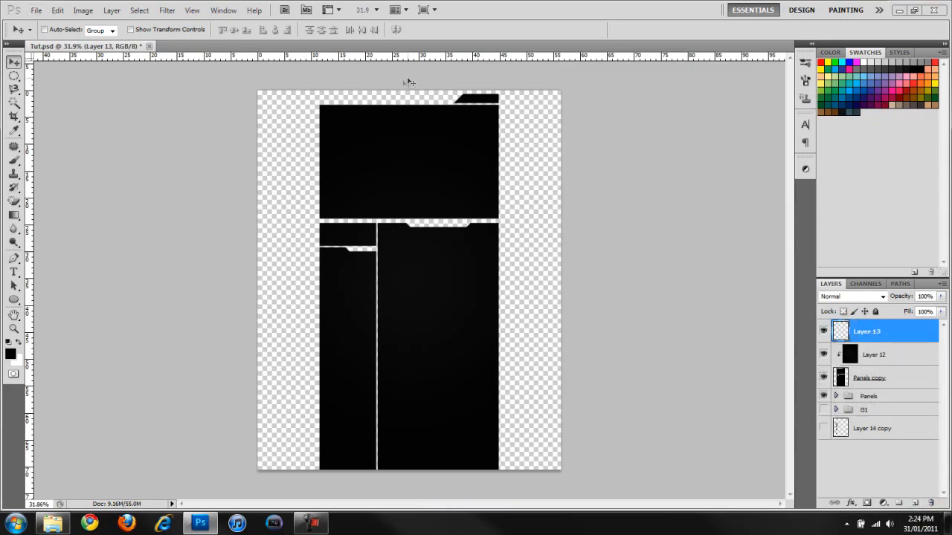
{"action": "scroll", "coordinate": [406, 117], "scroll_direction": "up", "scroll_amount": 2}
{"action": "scroll", "coordinate": [466, 165], "scroll_direction": "up", "scroll_amount": 3}
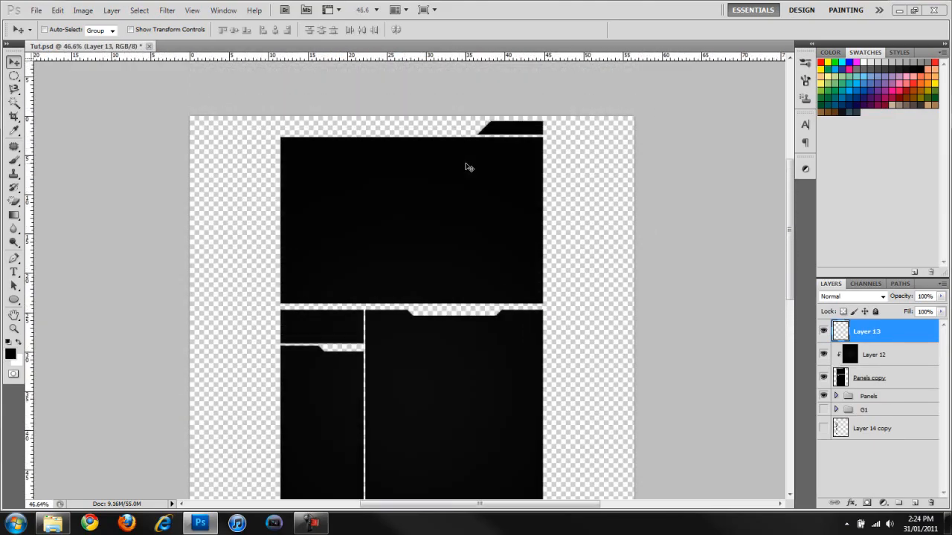
{"action": "scroll", "coordinate": [465, 163], "scroll_direction": "up", "scroll_amount": 1}
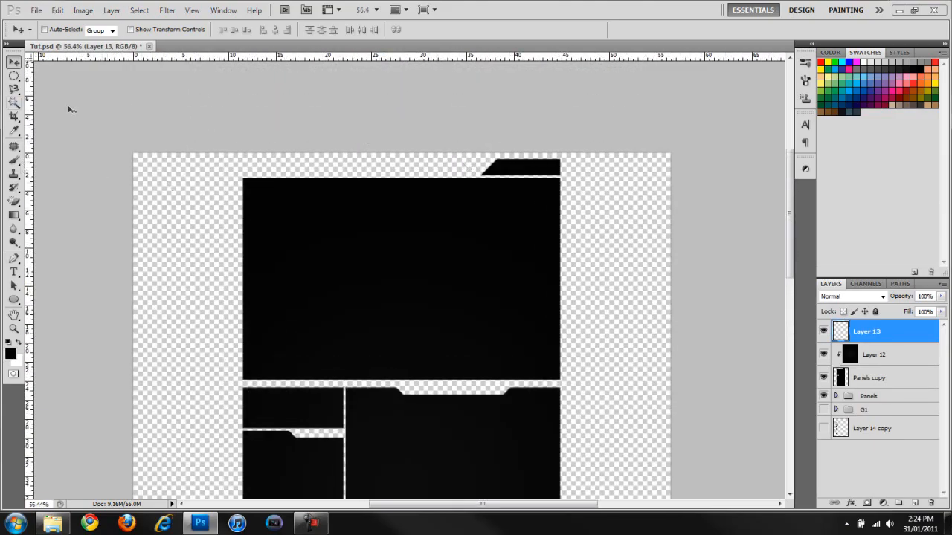
{"action": "left_click", "coordinate": [14, 75]}
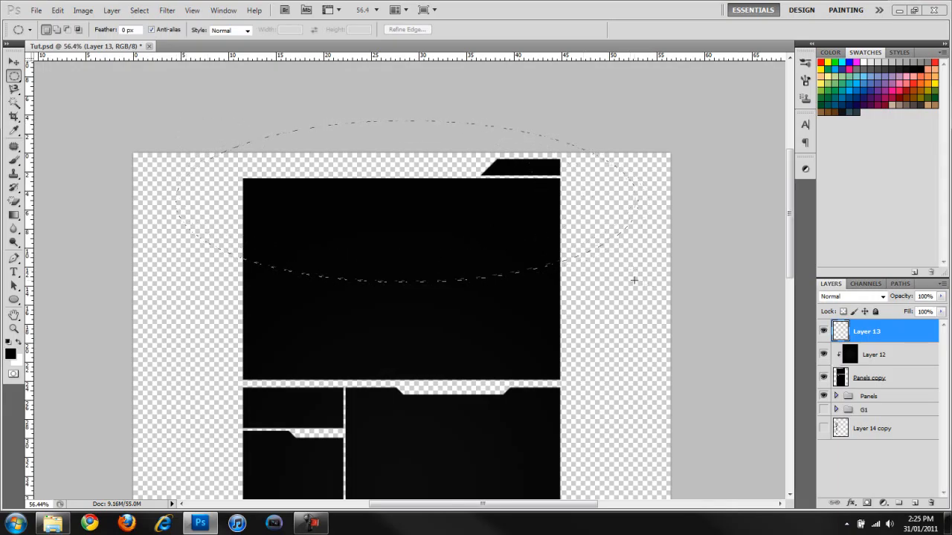
{"action": "left_click_drag", "start_coordinate": [402, 195], "coordinate": [395, 218]}
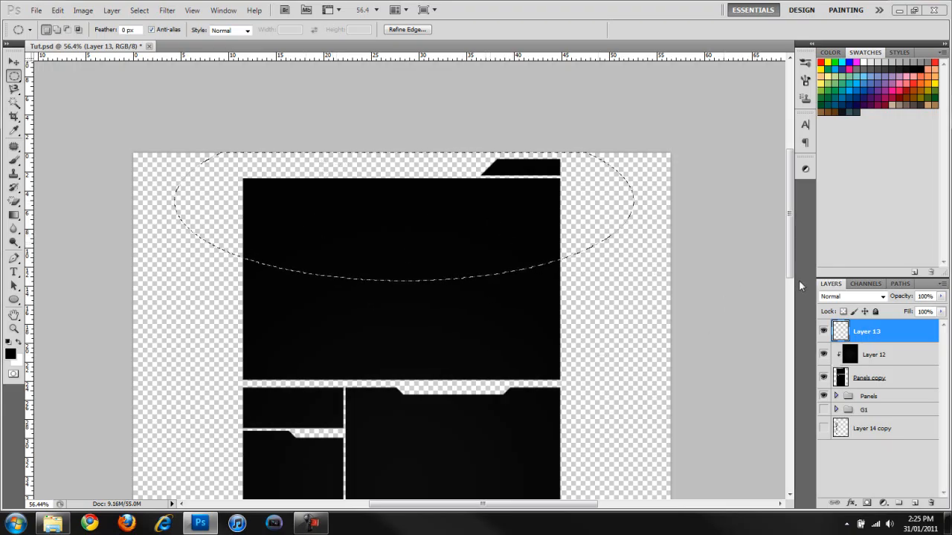
Step: Make white the foreground colour and fill the elliptical selection with it
{"action": "right_click", "coordinate": [508, 245]}
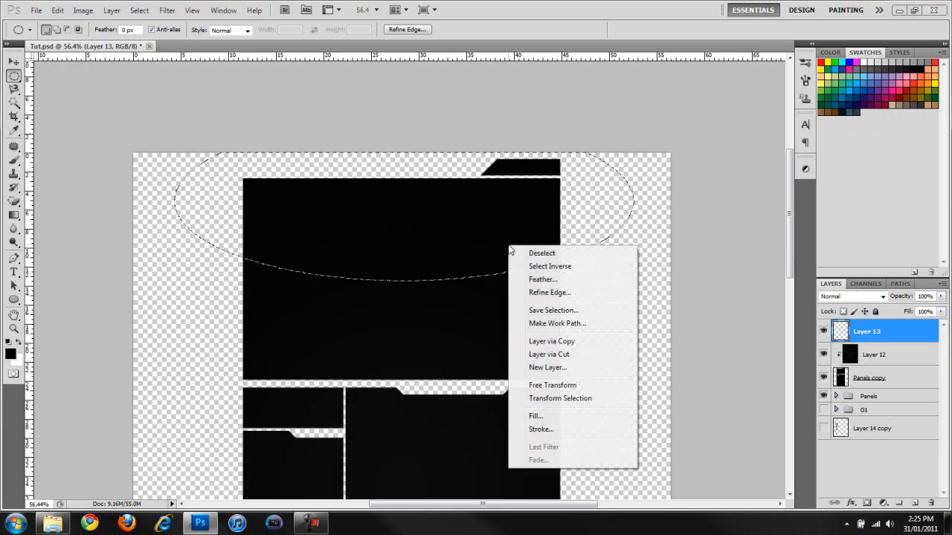
{"action": "left_click", "coordinate": [454, 232]}
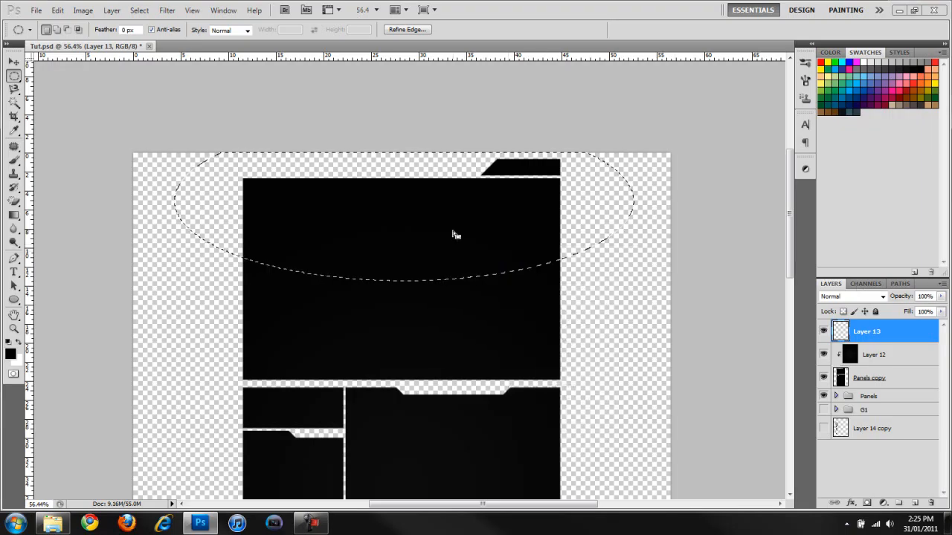
{"action": "left_click", "coordinate": [20, 342]}
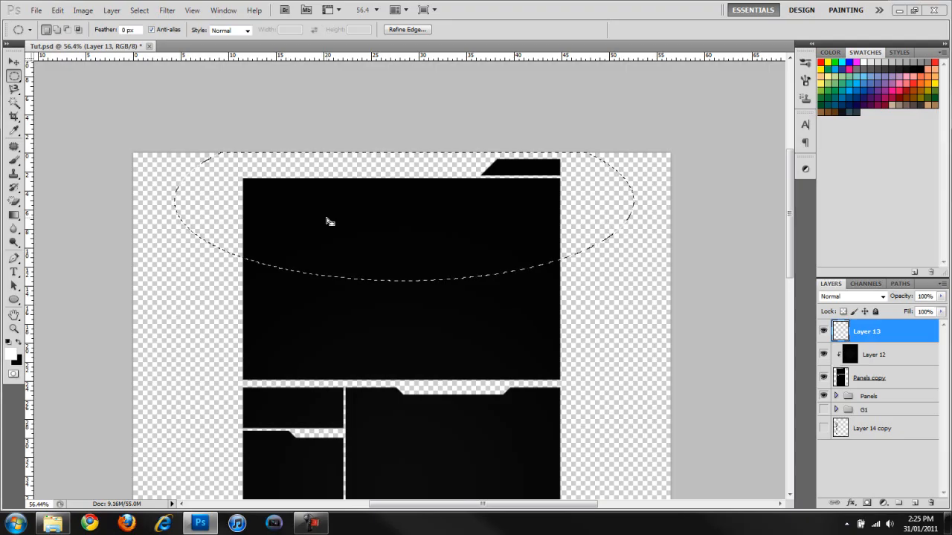
{"action": "key", "text": "alt+BackSpace"}
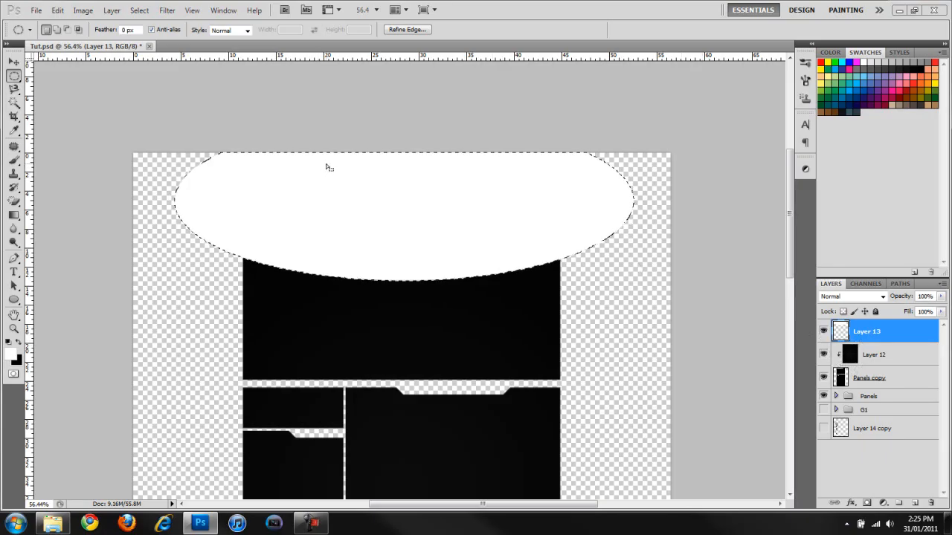
Step: Centre the white ellipse horizontally on the canvas and clear the selection
{"action": "key", "text": "ctrl+a"}
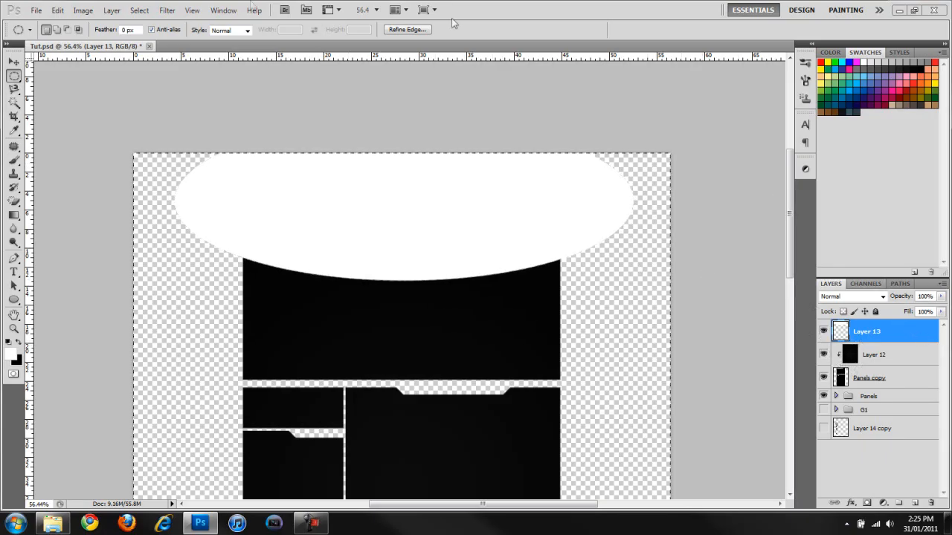
{"action": "key", "text": "v"}
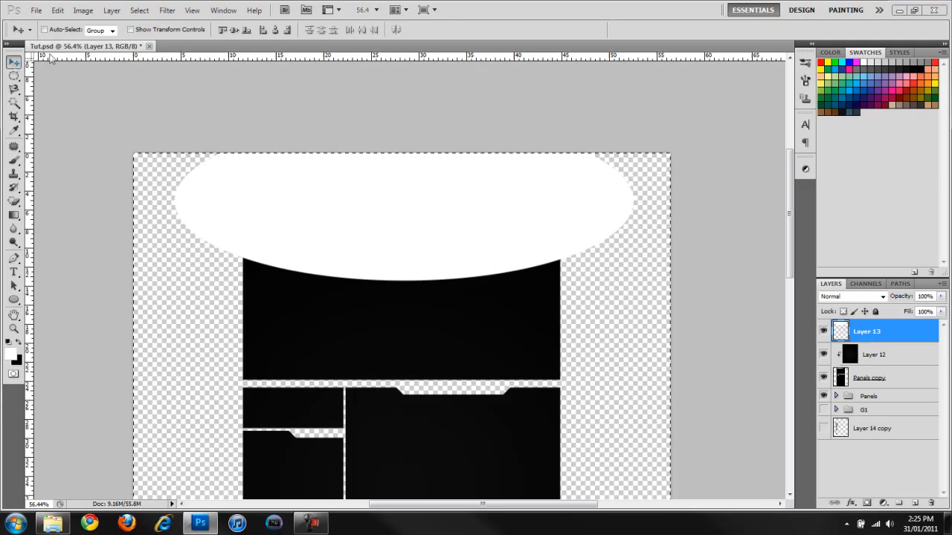
{"action": "left_click", "coordinate": [284, 32]}
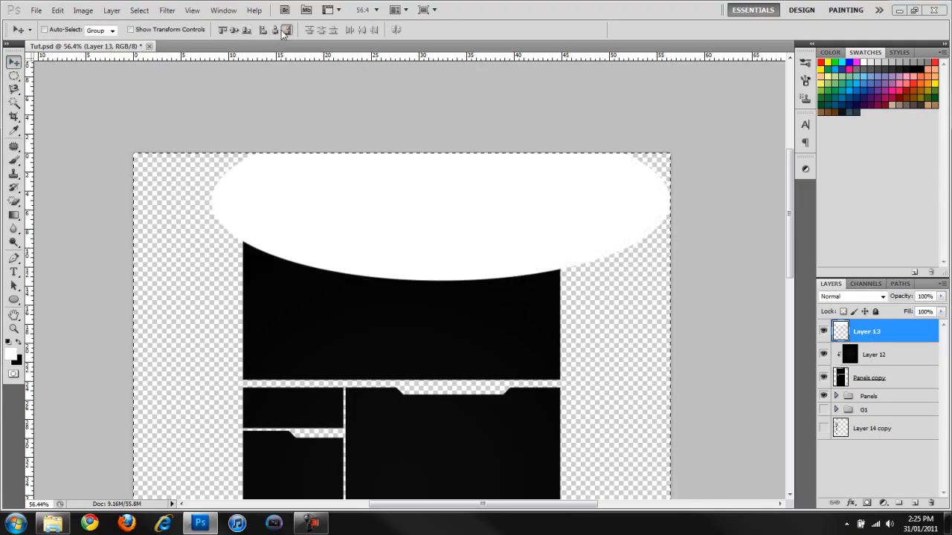
{"action": "left_click", "coordinate": [275, 30]}
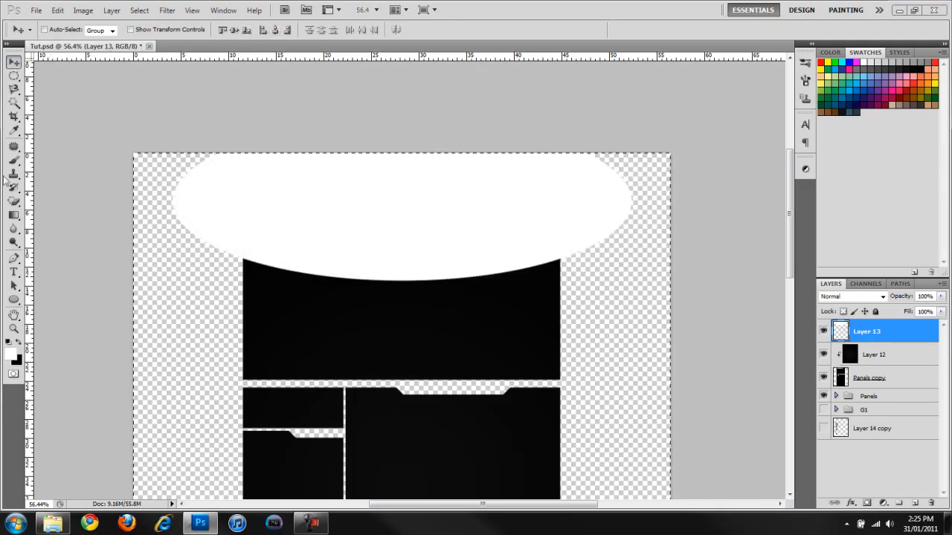
{"action": "left_click", "coordinate": [13, 75]}
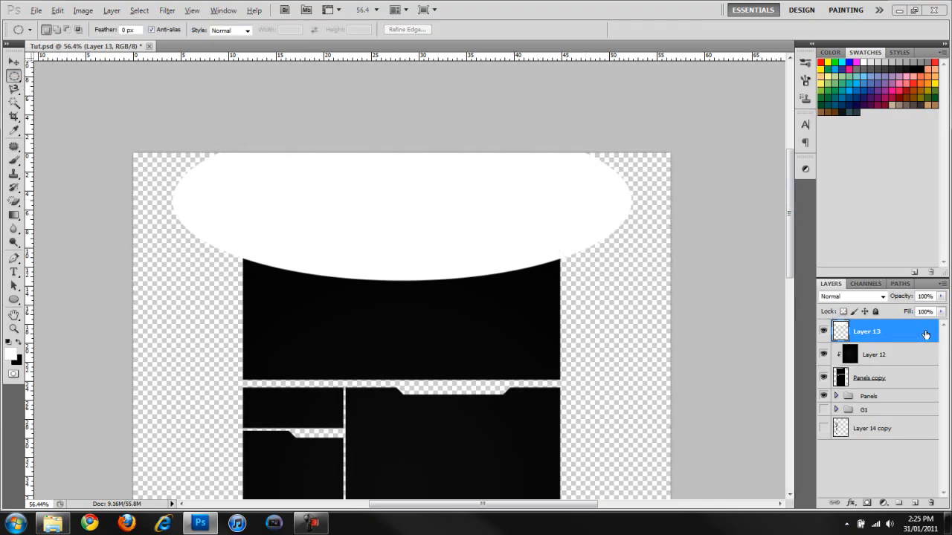
Step: Clip the white ellipse layer to the panels and lower its opacity to 3%
{"action": "left_click", "coordinate": [926, 341], "text": "alt"}
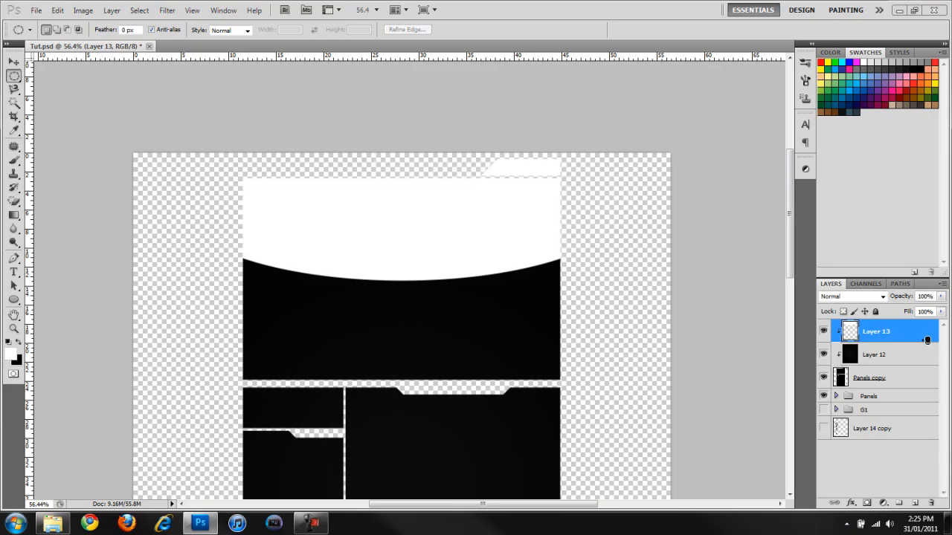
{"action": "left_click", "coordinate": [940, 296]}
{"action": "left_click_drag", "start_coordinate": [940, 311], "coordinate": [907, 310]}
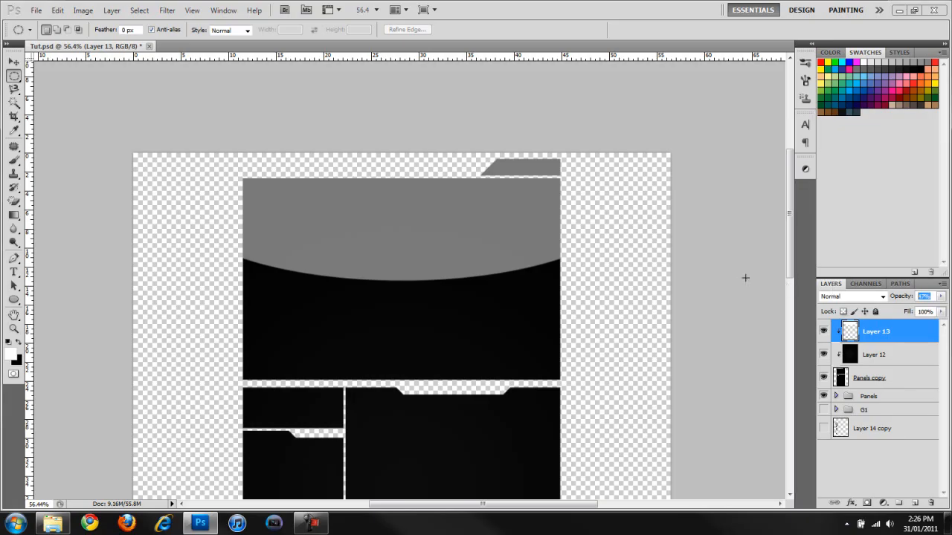
{"action": "type", "text": "5"}
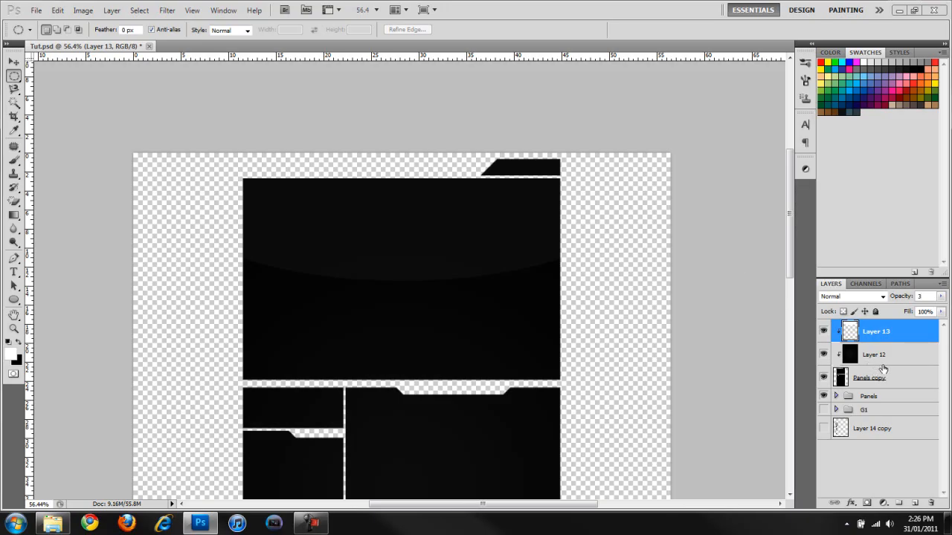
{"action": "left_click_drag", "start_coordinate": [882, 363], "coordinate": [900, 343]}
{"action": "left_click", "coordinate": [900, 338]}
Step: Add a layer mask to the ellipse layer, keeping black as foreground and white as background colour
{"action": "left_click", "coordinate": [867, 503]}
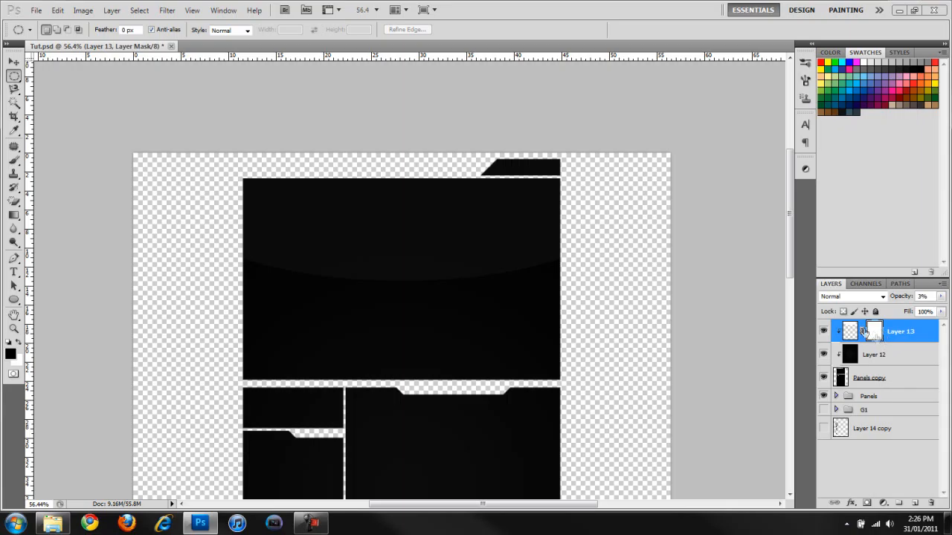
{"action": "left_click", "coordinate": [19, 341]}
{"action": "left_click", "coordinate": [19, 343]}
{"action": "key", "text": "x"}
{"action": "left_click", "coordinate": [19, 343]}
Step: Set the Gradient tool to the black-to-white foreground-to-background preset with Reverse turned off
{"action": "scroll", "coordinate": [308, 291], "scroll_direction": "up", "scroll_amount": 1}
{"action": "key", "text": "g"}
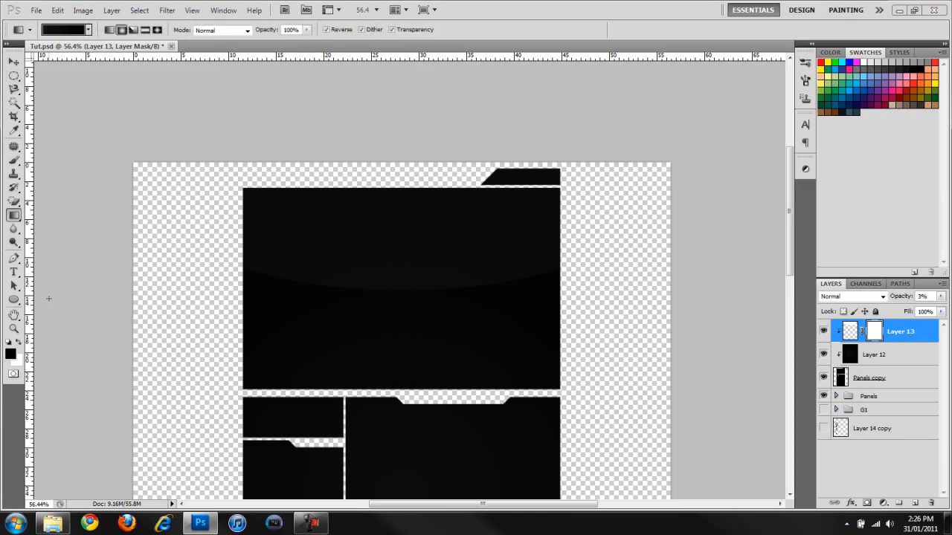
{"action": "left_click", "coordinate": [88, 30]}
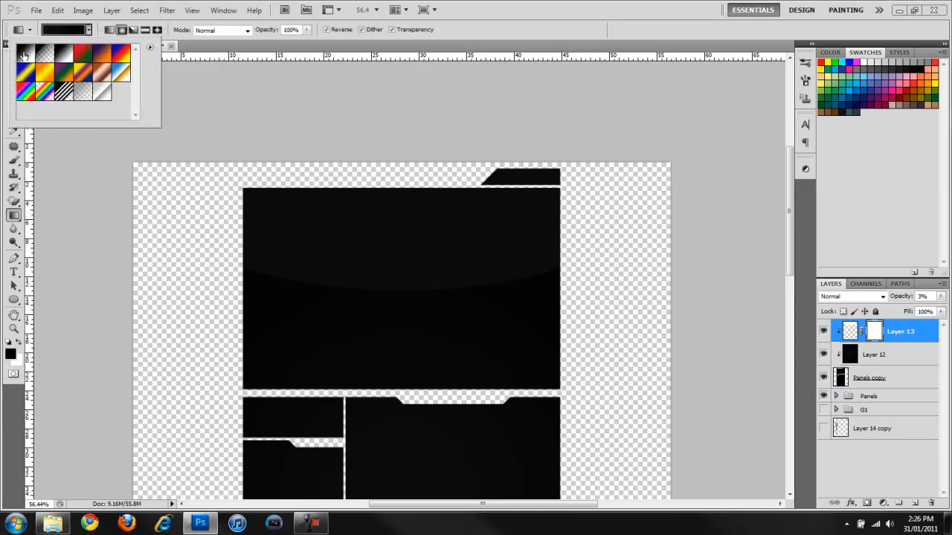
{"action": "left_click", "coordinate": [26, 53]}
{"action": "left_click", "coordinate": [293, 44]}
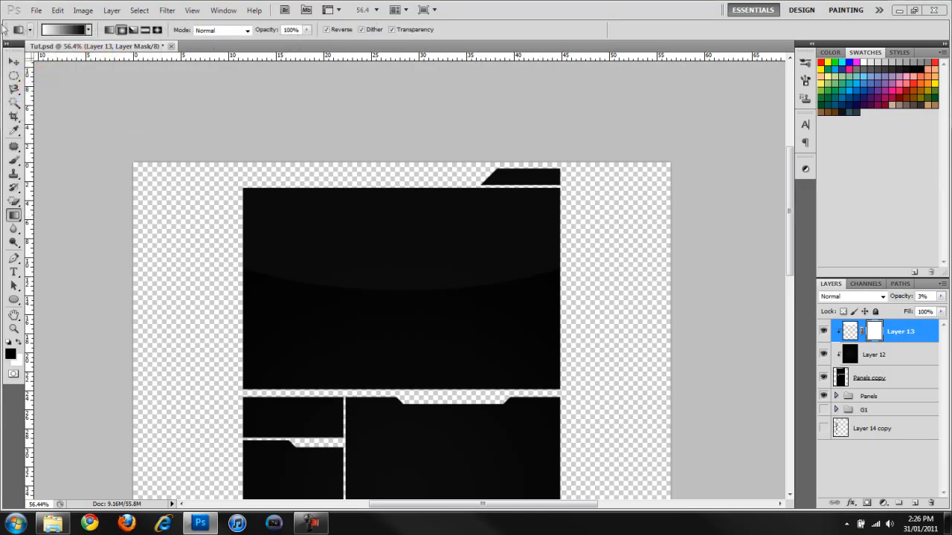
{"action": "left_click", "coordinate": [326, 30]}
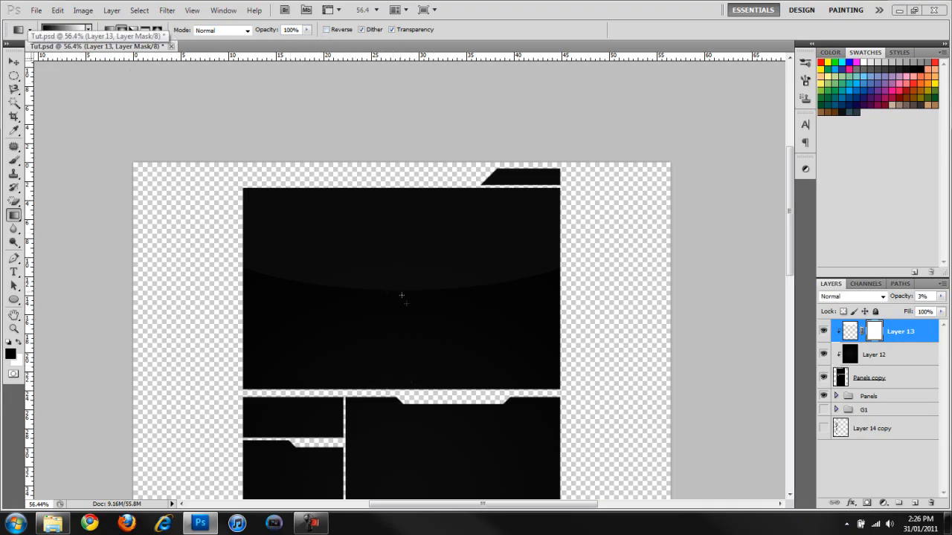
Step: Try upward black-to-white gradients of different lengths on the layer mask across the ellipse's lower edge
{"action": "left_click_drag", "start_coordinate": [407, 301], "coordinate": [408, 222]}
{"action": "key", "text": "ctrl+z"}
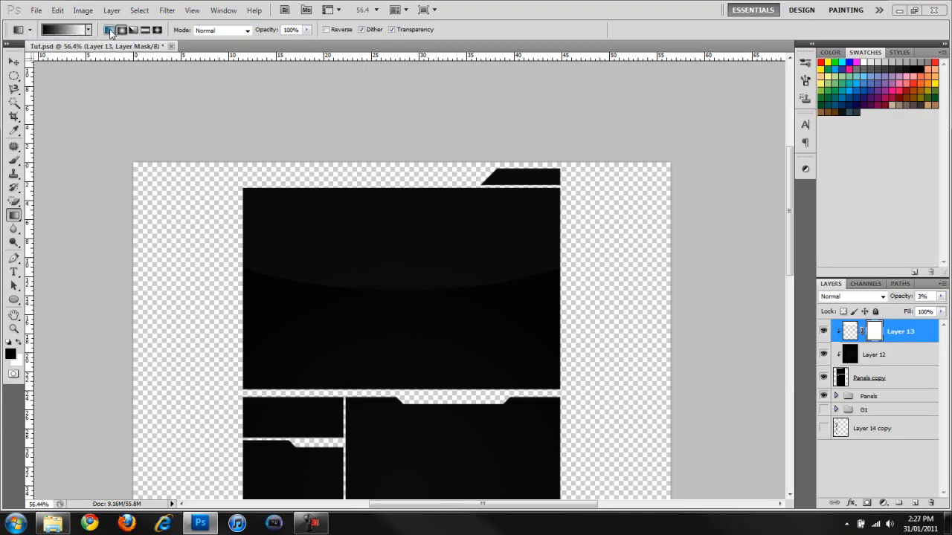
{"action": "left_click_drag", "start_coordinate": [411, 304], "coordinate": [412, 230]}
{"action": "key", "text": "ctrl+z"}
{"action": "left_click_drag", "start_coordinate": [398, 305], "coordinate": [417, 196]}
{"action": "key", "text": "ctrl+z"}
{"action": "left_click_drag", "start_coordinate": [407, 329], "coordinate": [407, 206]}
{"action": "key", "text": "ctrl+z"}
{"action": "mouse_move", "coordinate": [377, 383]}
{"action": "left_mouse_down"}
{"action": "mouse_move", "coordinate": [408, 337]}
{"action": "mouse_move", "coordinate": [412, 233]}
{"action": "left_mouse_up"}
{"action": "key", "text": "ctrl+z"}
{"action": "left_click_drag", "start_coordinate": [408, 298], "coordinate": [414, 160]}
{"action": "scroll", "coordinate": [431, 249], "scroll_direction": "down", "scroll_amount": 8}
{"action": "key", "text": "ctrl+z"}
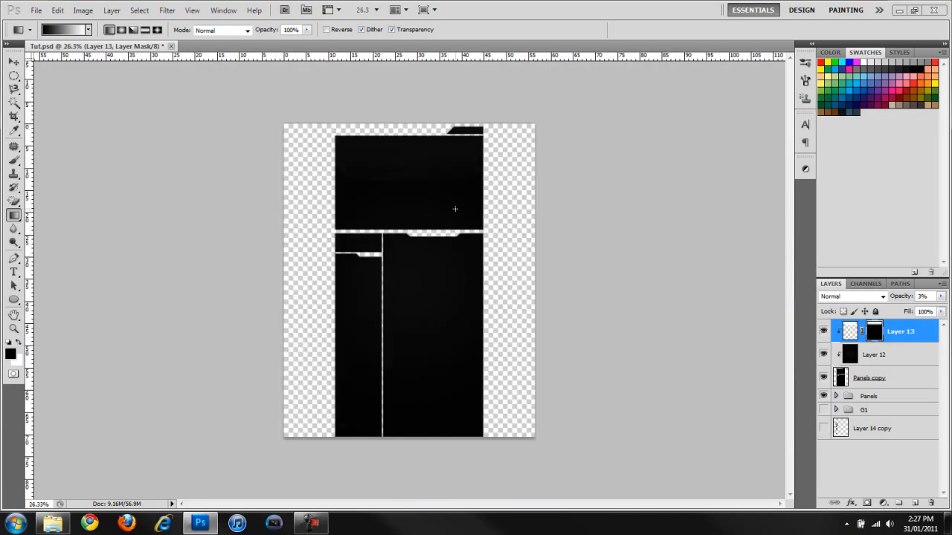
{"action": "scroll", "coordinate": [455, 209], "scroll_direction": "up", "scroll_amount": 4}
{"action": "scroll", "coordinate": [452, 216], "scroll_direction": "up", "scroll_amount": 2}
{"action": "key", "text": "ctrl+z"}
{"action": "left_click_drag", "start_coordinate": [414, 230], "coordinate": [413, 197]}
{"action": "scroll", "coordinate": [453, 258], "scroll_direction": "down", "scroll_amount": 3}
{"action": "scroll", "coordinate": [453, 258], "scroll_direction": "up", "scroll_amount": 2}
{"action": "key", "text": "ctrl+z"}
Step: Fade out the ellipse's lower part with an upward linear black-to-white gradient on its layer mask
{"action": "left_click_drag", "start_coordinate": [406, 155], "coordinate": [414, 110]}
{"action": "scroll", "coordinate": [440, 178], "scroll_direction": "up", "scroll_amount": 4}
{"action": "scroll", "coordinate": [439, 178], "scroll_direction": "up", "scroll_amount": 3}
Step: Raise the masked ellipse layer's opacity to 5%
{"action": "double_click", "coordinate": [934, 297]}
{"action": "type", "text": "5"}
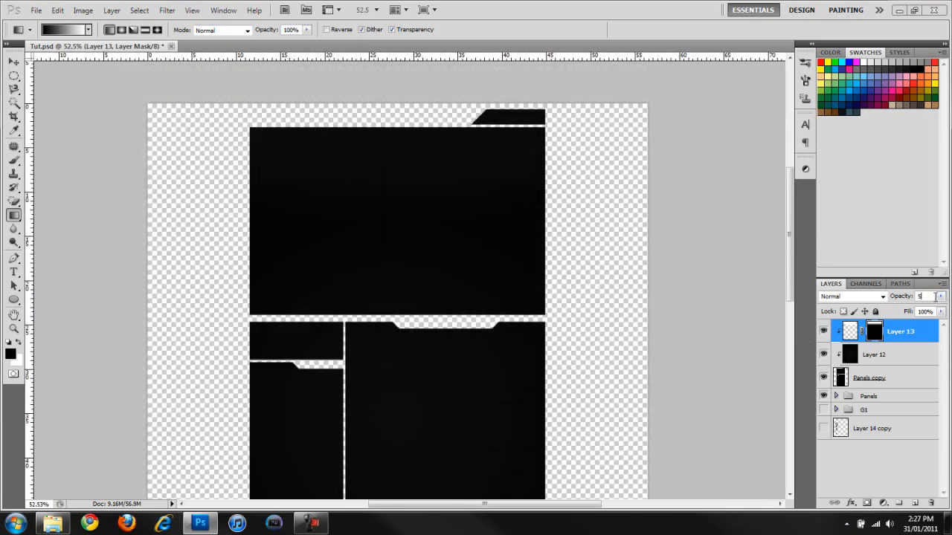
{"action": "left_click", "coordinate": [13, 76]}
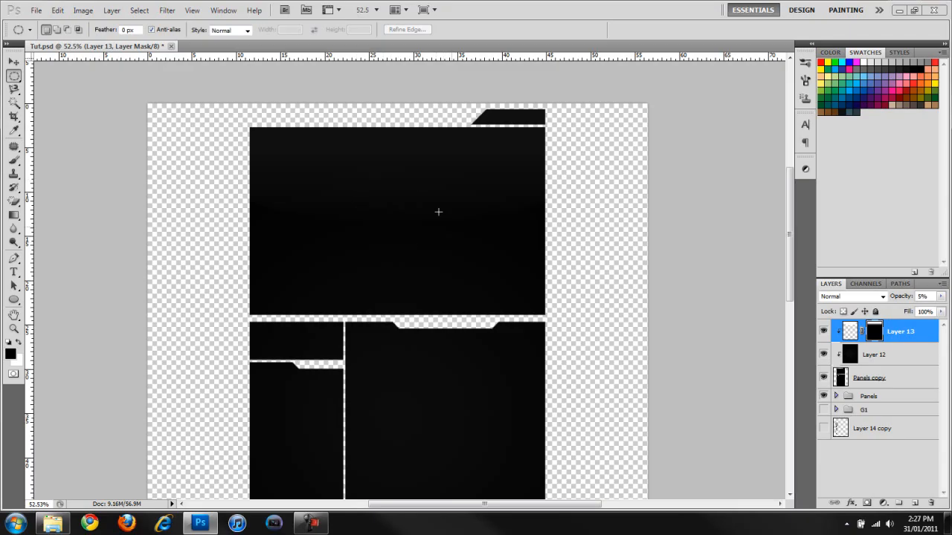
{"action": "left_click", "coordinate": [922, 296]}
Step: Duplicate the masked ellipse layer and clip the copy to the panels with a clipping mask
{"action": "left_click", "coordinate": [850, 331]}
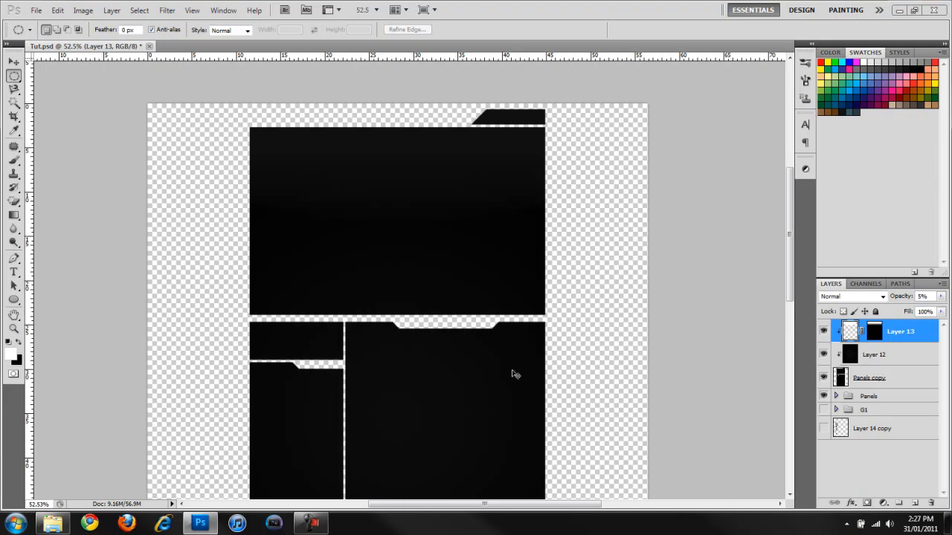
{"action": "key", "text": "ctrl+j"}
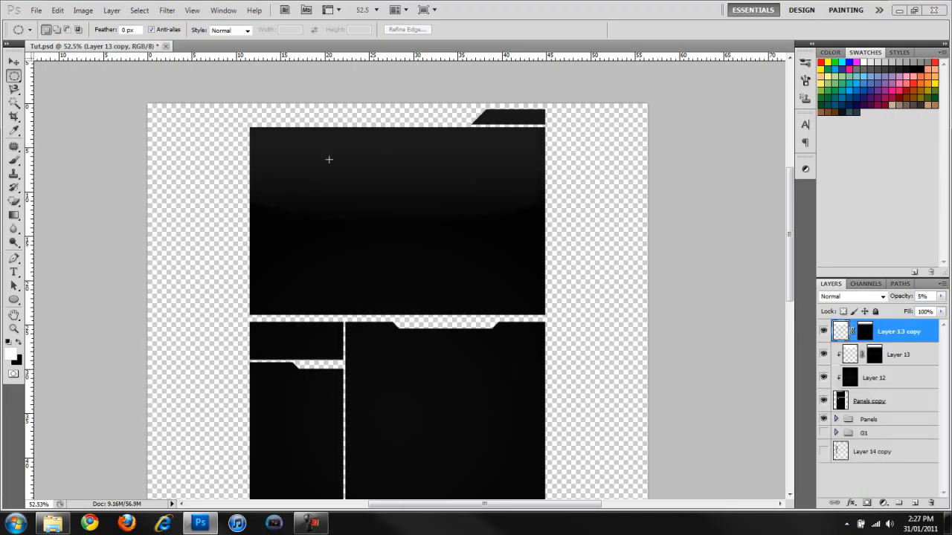
{"action": "right_click", "coordinate": [919, 336]}
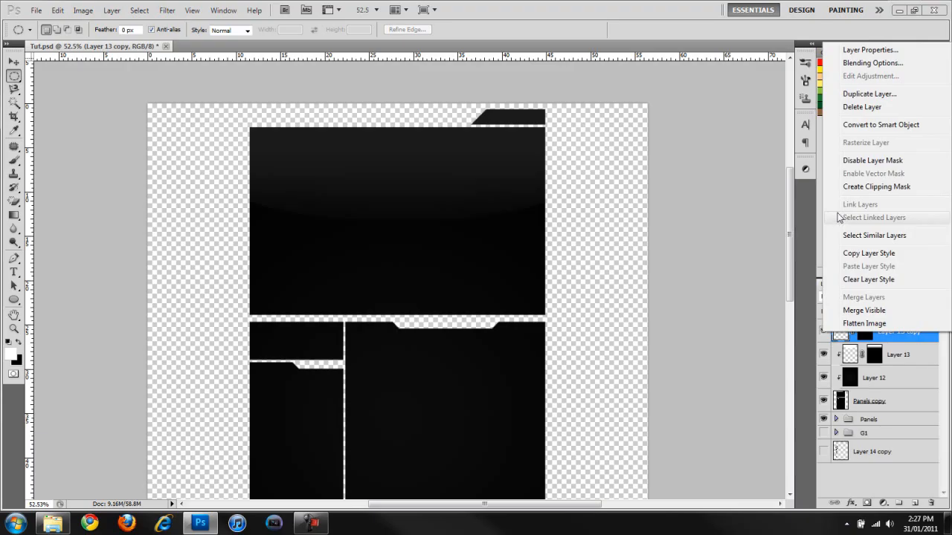
{"action": "left_click", "coordinate": [847, 186]}
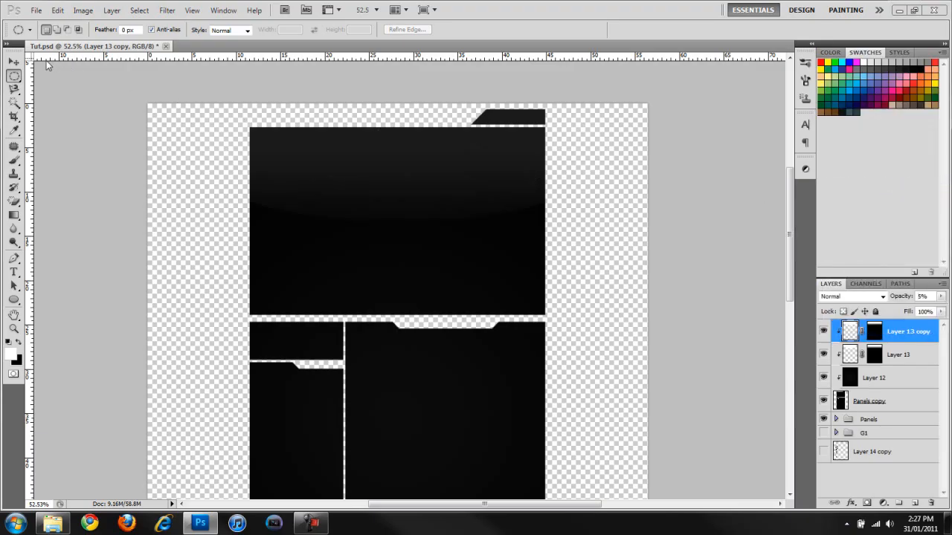
Step: Move the duplicated highlight down so it covers the upper part of the lower panels
{"action": "key", "text": "v"}
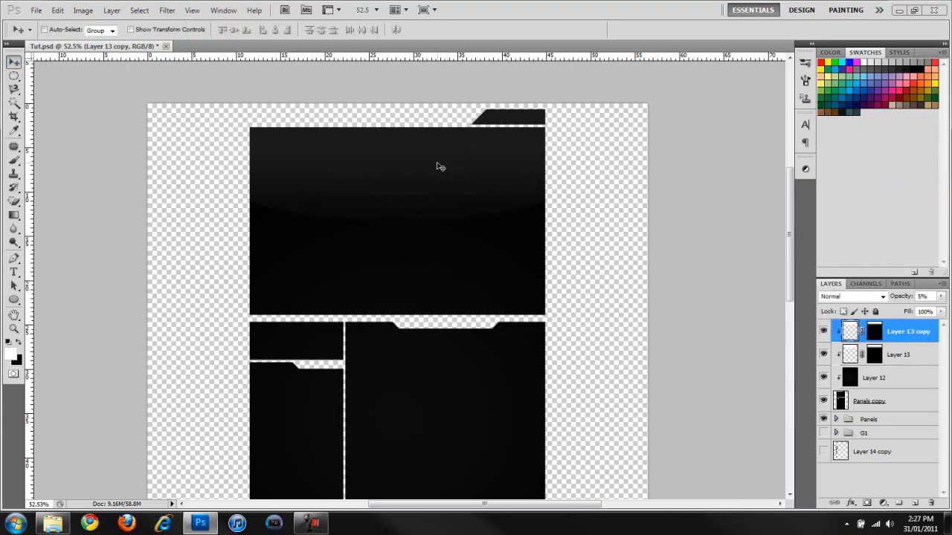
{"action": "left_click_drag", "start_coordinate": [440, 168], "coordinate": [421, 376]}
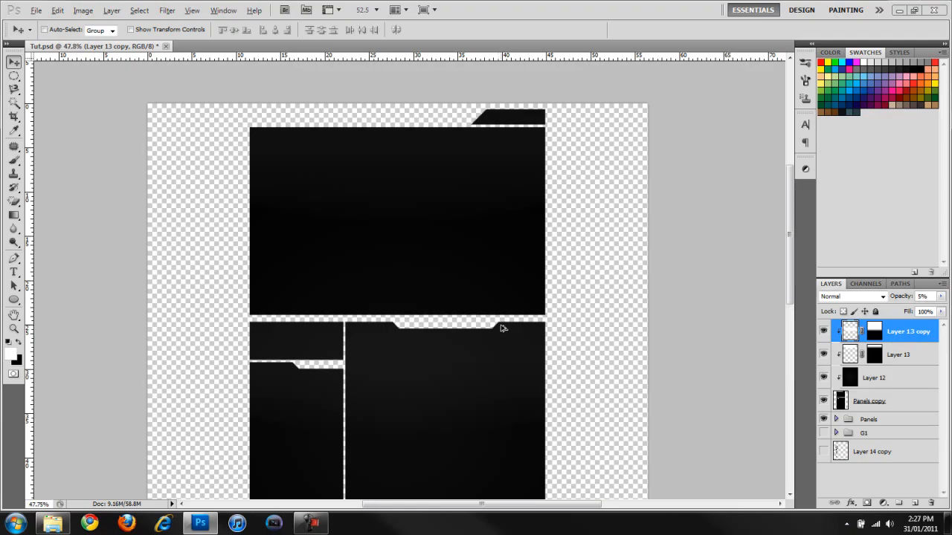
{"action": "scroll", "coordinate": [503, 330], "scroll_direction": "down", "scroll_amount": 5}
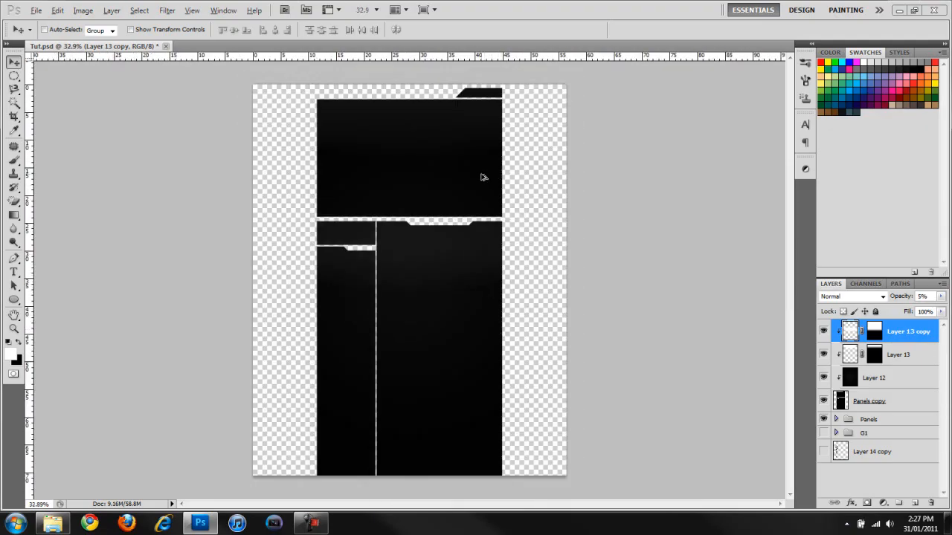
{"action": "scroll", "coordinate": [487, 186], "scroll_direction": "up", "scroll_amount": 2}
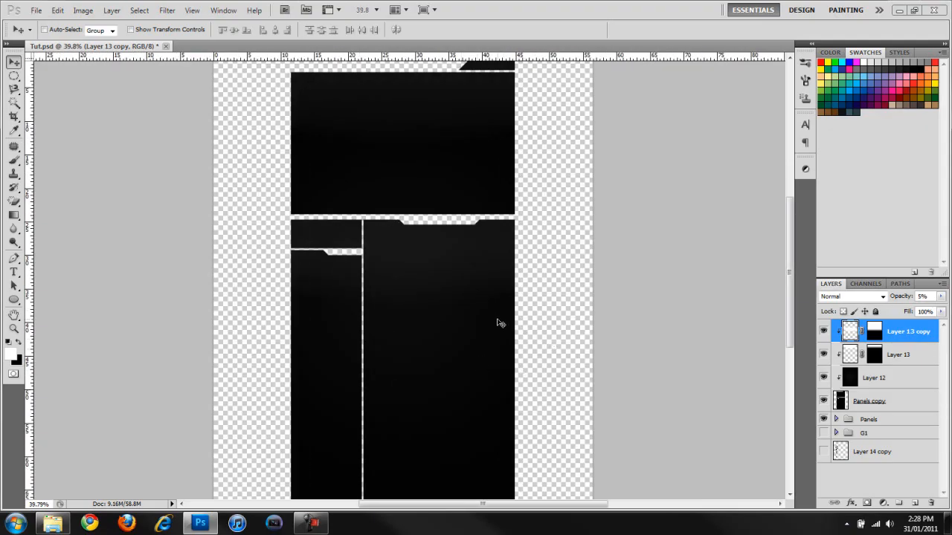
Step: Lower the opacity of the duplicated highlight on Layer 13 copy to 2%
{"action": "scroll", "coordinate": [498, 323], "scroll_direction": "up", "scroll_amount": 2}
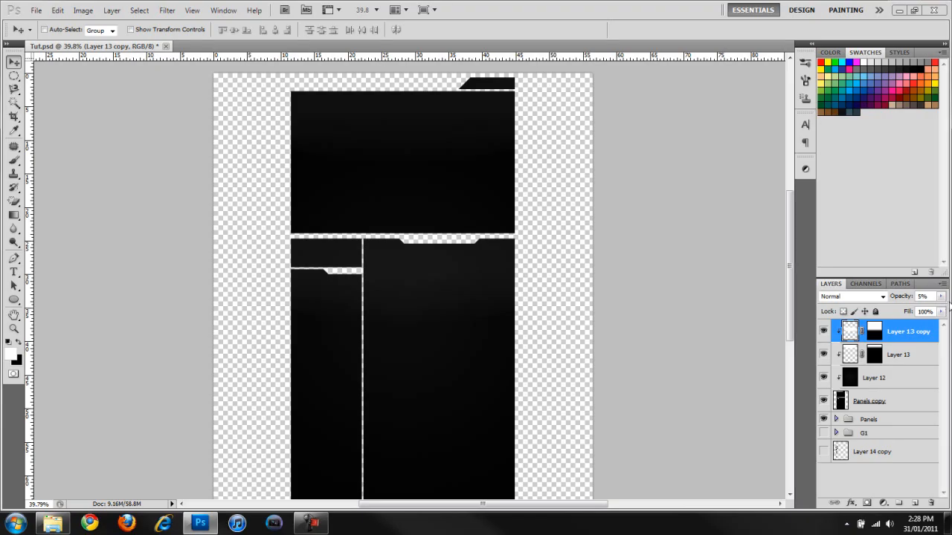
{"action": "left_click", "coordinate": [941, 295]}
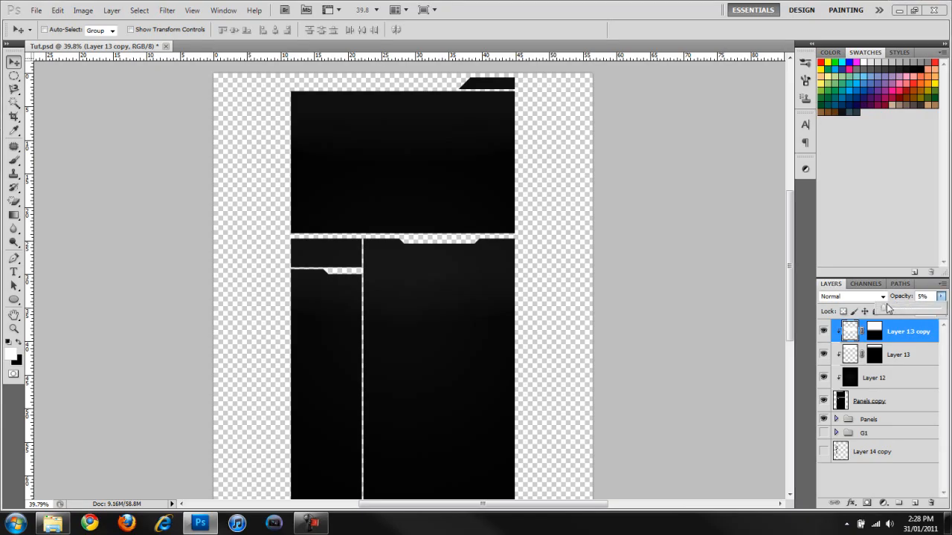
{"action": "left_click", "coordinate": [932, 296]}
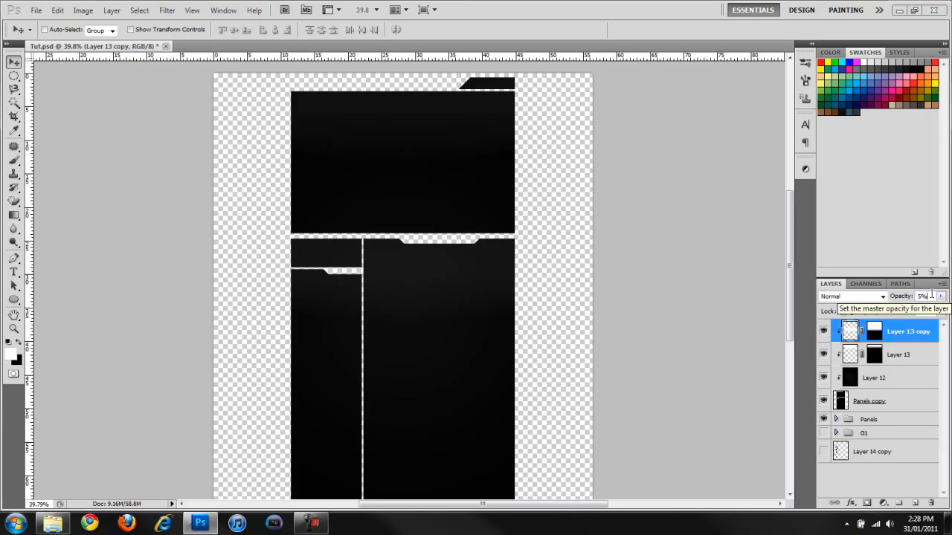
{"action": "left_click", "coordinate": [932, 295]}
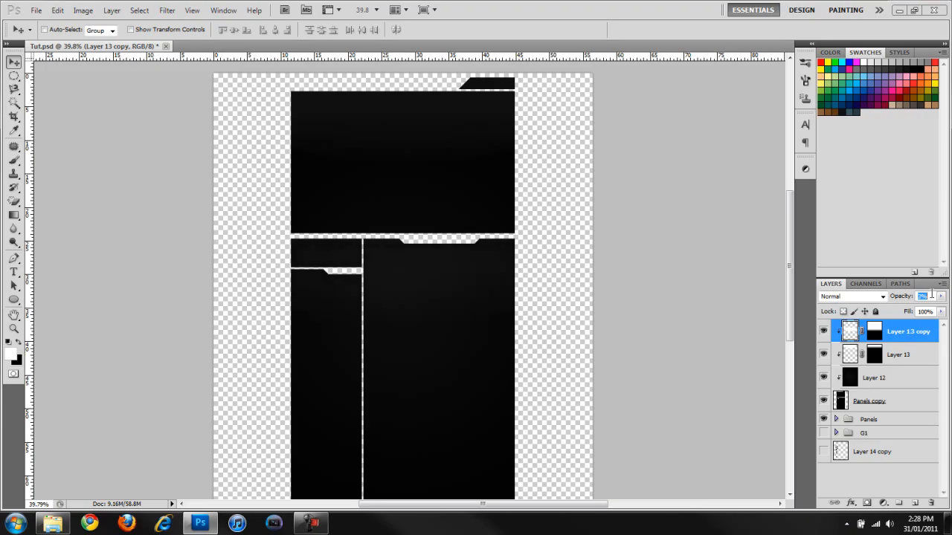
{"action": "key", "text": "Up"}
{"action": "key", "text": "Up"}
{"action": "key", "text": "Up"}
{"action": "key", "text": "Return"}
{"action": "scroll", "coordinate": [447, 253], "scroll_direction": "down", "scroll_amount": 6}
{"action": "scroll", "coordinate": [452, 228], "scroll_direction": "up", "scroll_amount": 3}
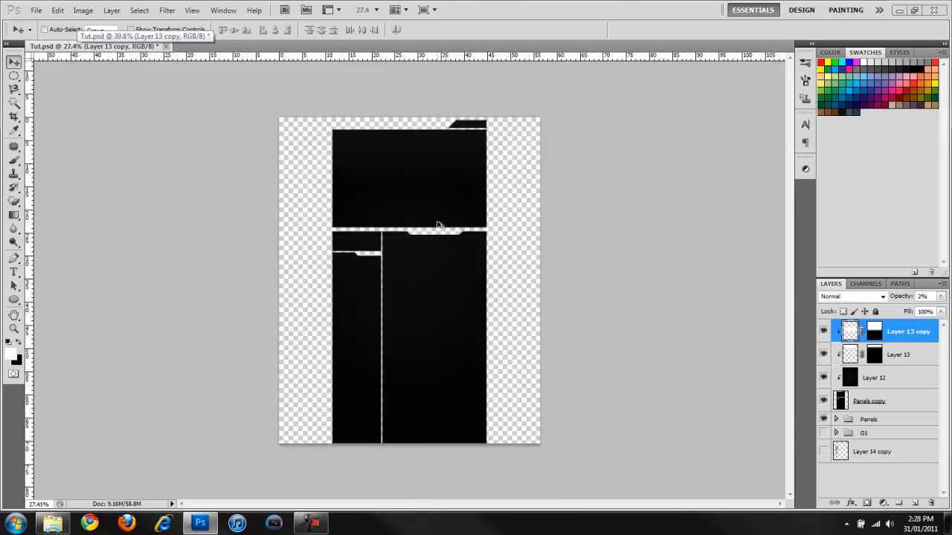
{"action": "scroll", "coordinate": [438, 225], "scroll_direction": "up", "scroll_amount": 1}
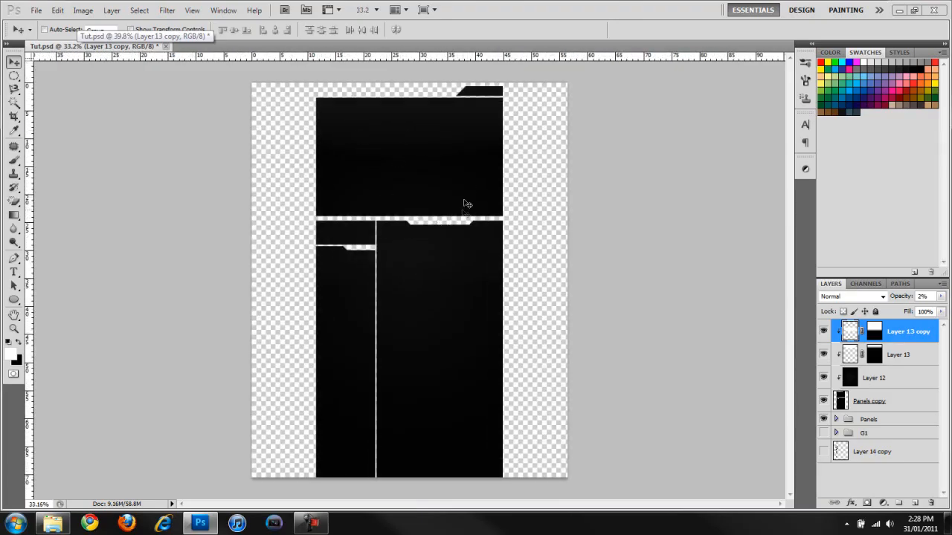
{"action": "scroll", "coordinate": [428, 265], "scroll_direction": "up", "scroll_amount": 4}
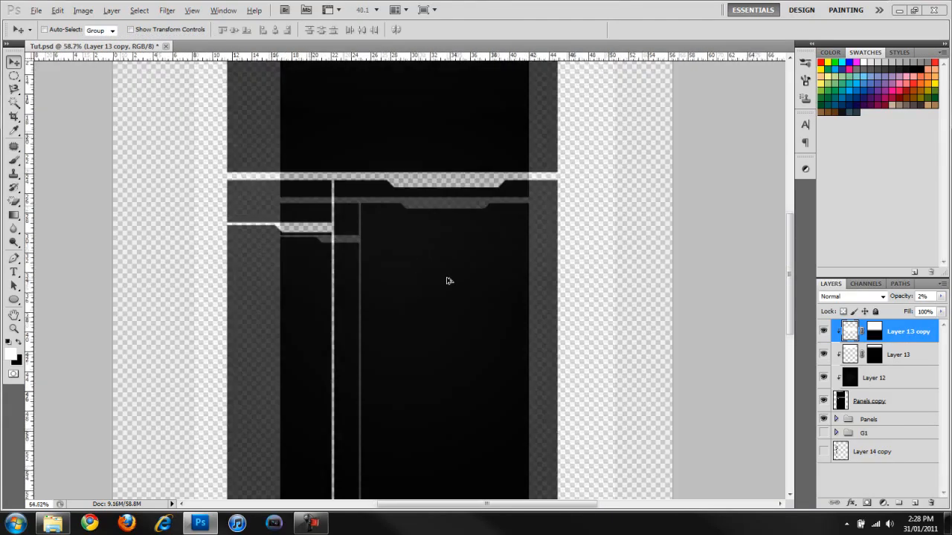
{"action": "scroll", "coordinate": [449, 281], "scroll_direction": "down", "scroll_amount": 2}
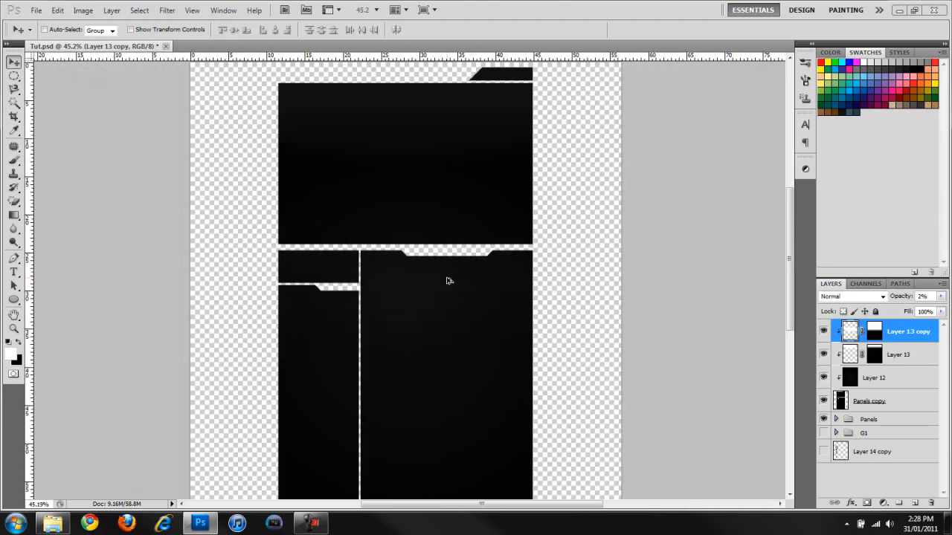
Step: Raise the opacity of the Layer 13 highlight and set Layer 13 copy's opacity to 4%
{"action": "mouse_move", "coordinate": [929, 296]}
{"action": "left_mouse_down"}
{"action": "mouse_move", "coordinate": [865, 296]}
{"action": "mouse_move", "coordinate": [901, 297]}
{"action": "left_mouse_up"}
{"action": "type", "text": "10"}
{"action": "key", "text": "BackSpace"}
{"action": "key", "text": "BackSpace"}
{"action": "type", "text": "5"}
{"action": "left_click", "coordinate": [926, 354]}
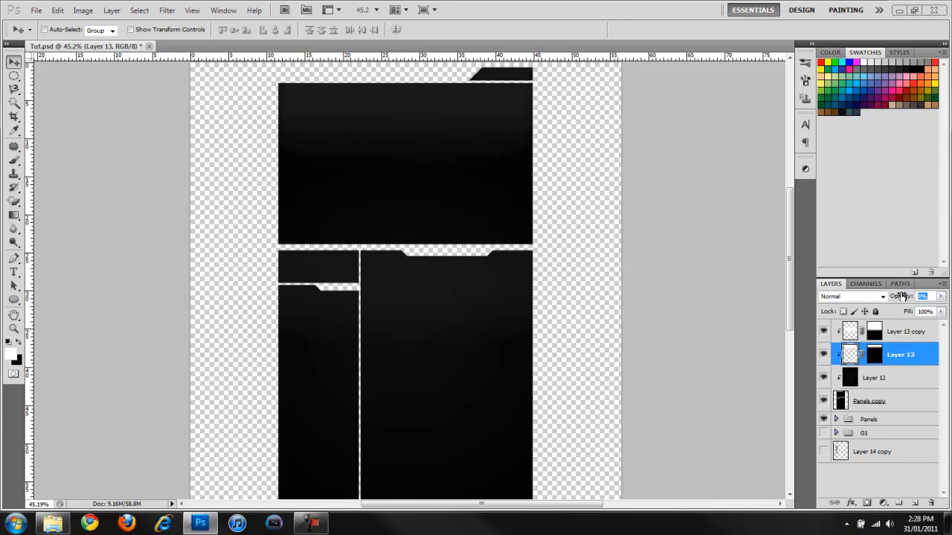
{"action": "left_click", "coordinate": [909, 332]}
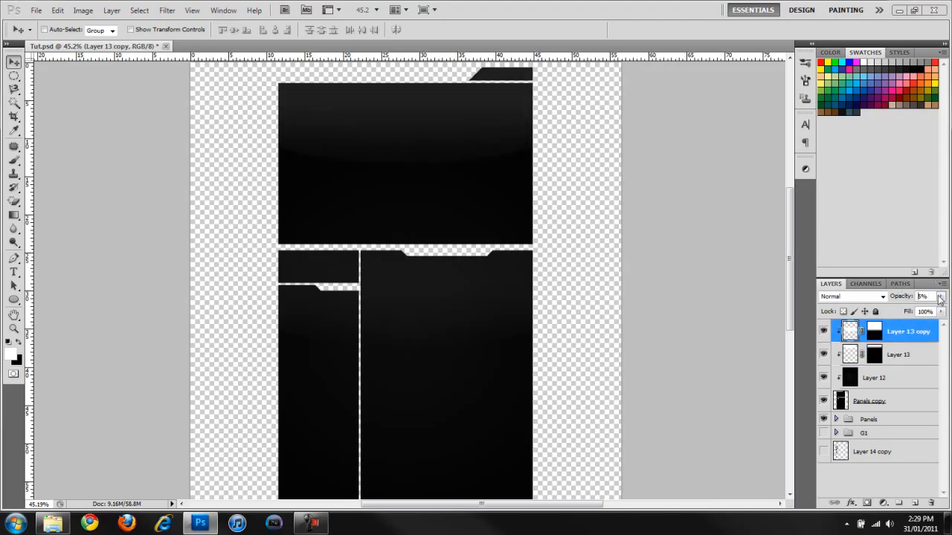
{"action": "scroll", "coordinate": [480, 257], "scroll_direction": "down", "scroll_amount": 3}
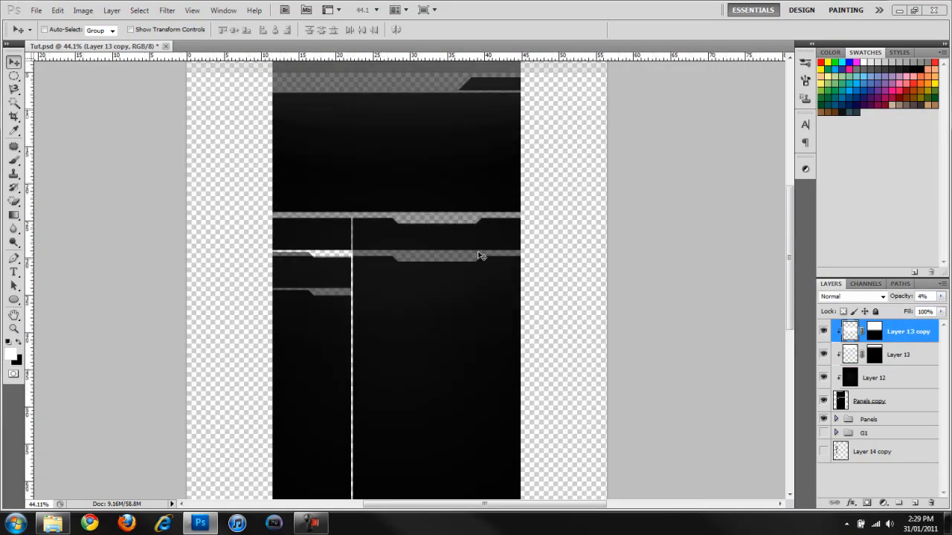
{"action": "scroll", "coordinate": [467, 284], "scroll_direction": "up", "scroll_amount": 3}
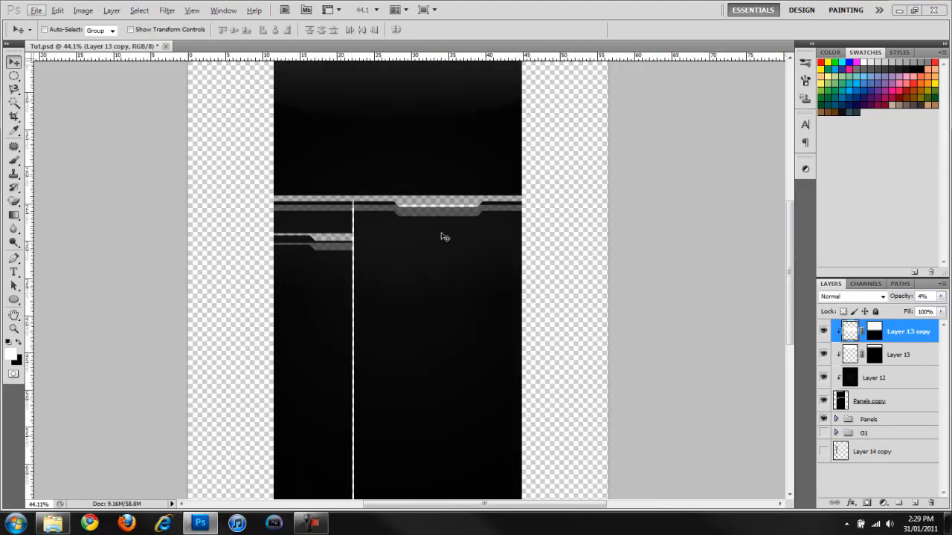
{"action": "scroll", "coordinate": [390, 268], "scroll_direction": "up", "scroll_amount": 1}
{"action": "scroll", "coordinate": [506, 282], "scroll_direction": "up", "scroll_amount": 2}
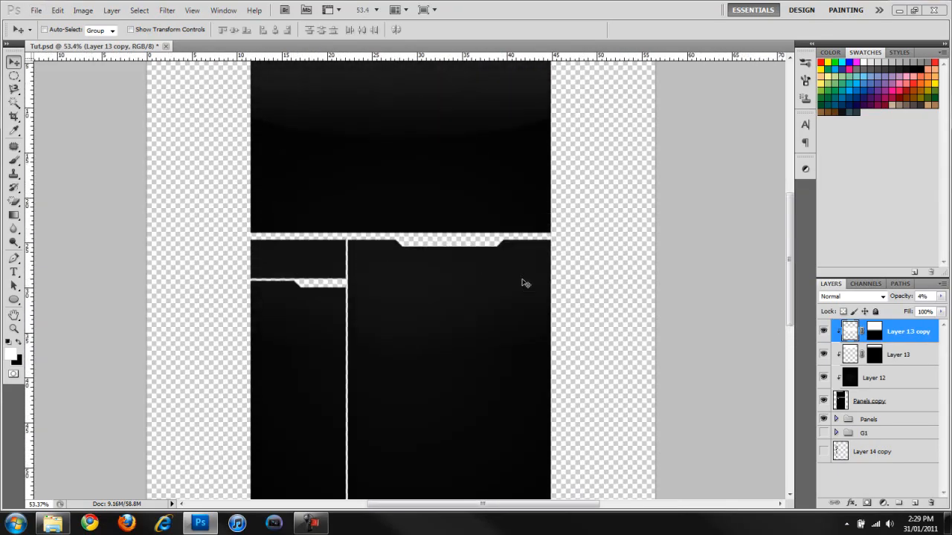
{"action": "scroll", "coordinate": [495, 317], "scroll_direction": "up", "scroll_amount": 1}
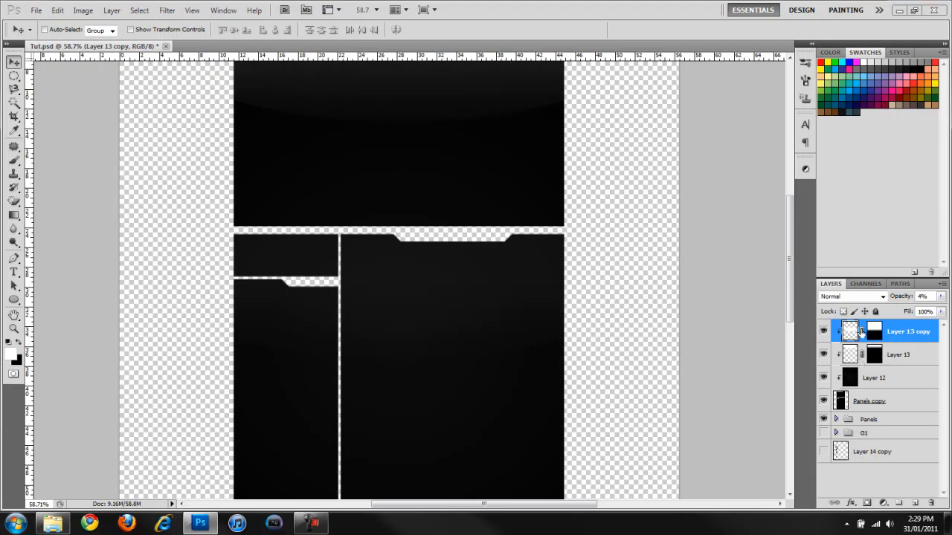
Step: Add a black 3 px outside stroke at 100% opacity to the Panels copy layer
{"action": "left_click", "coordinate": [930, 404]}
{"action": "double_click", "coordinate": [914, 401]}
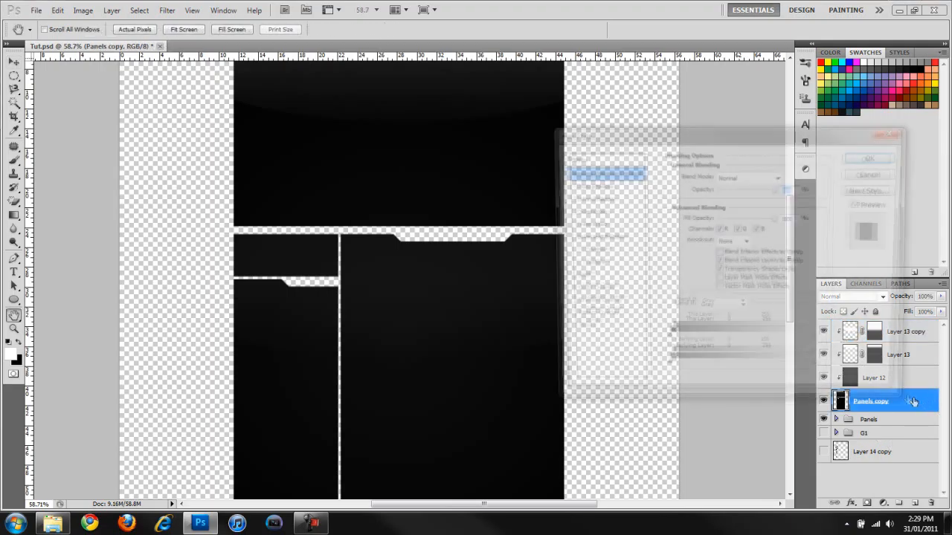
{"action": "left_click", "coordinate": [583, 330]}
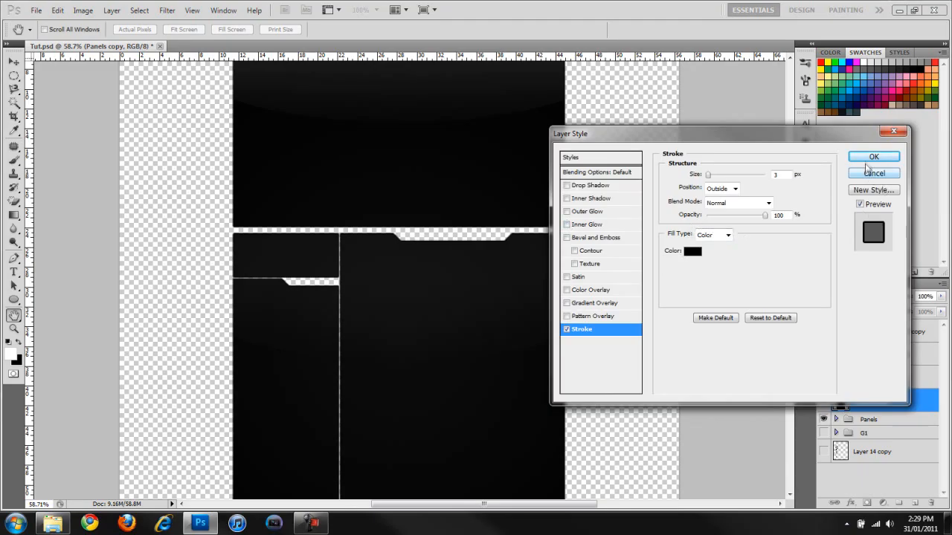
{"action": "left_click", "coordinate": [874, 157]}
{"action": "key", "text": "v"}
Step: Increase the size of the outside stroke on the Panels copy layer to thicken the panel borders
{"action": "scroll", "coordinate": [339, 265], "scroll_direction": "up", "scroll_amount": 1}
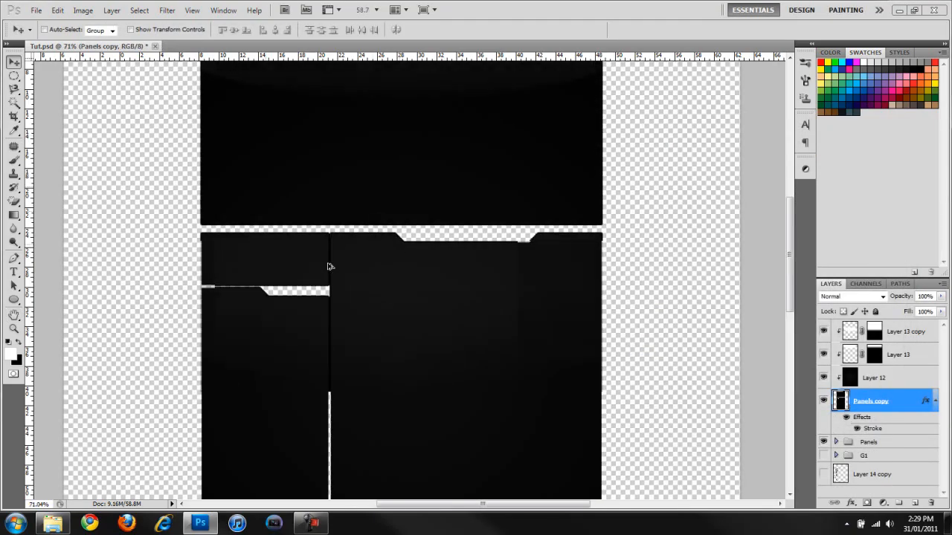
{"action": "scroll", "coordinate": [330, 266], "scroll_direction": "up", "scroll_amount": 3}
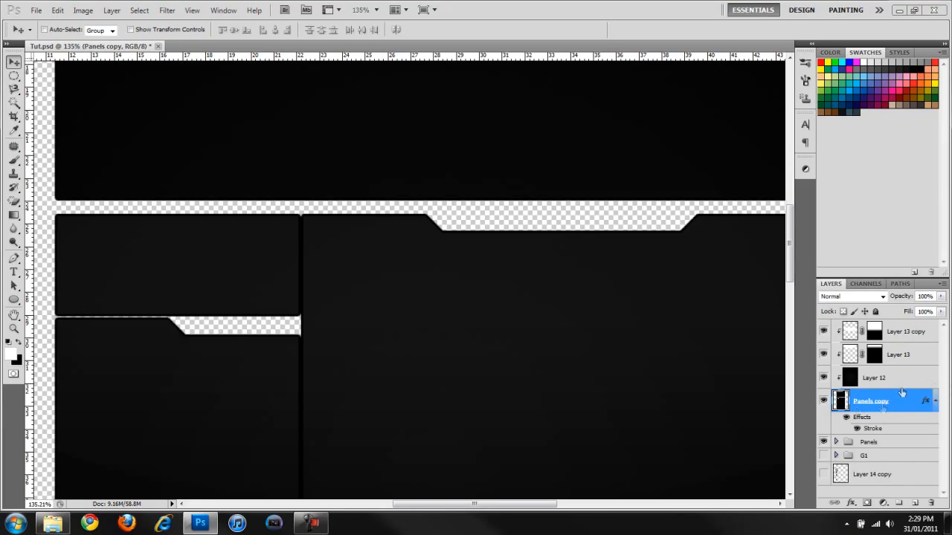
{"action": "double_click", "coordinate": [892, 432]}
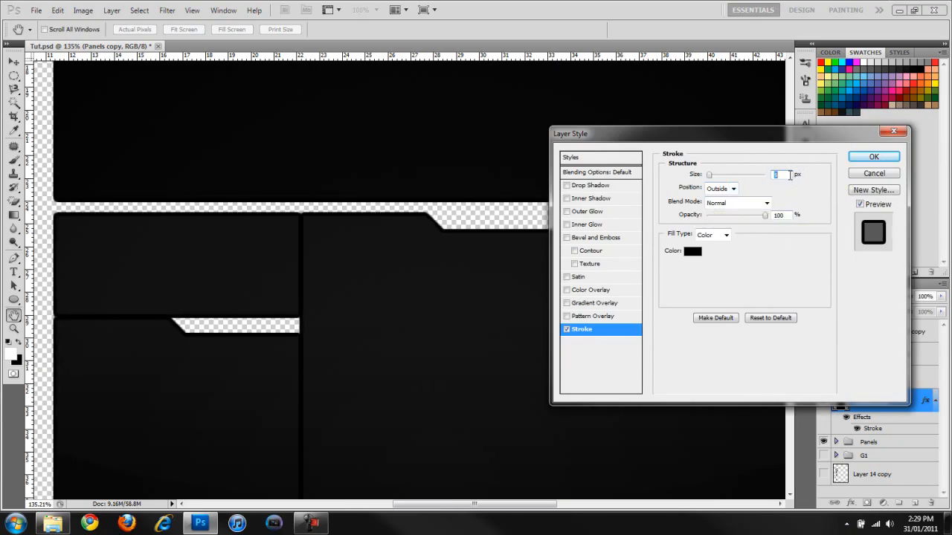
{"action": "type", "text": "3"}
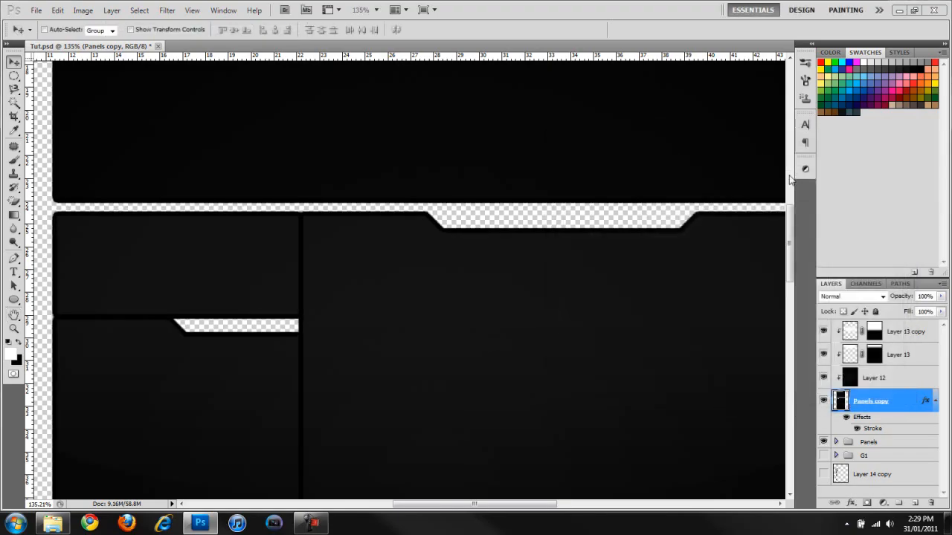
{"action": "key", "text": "super"}
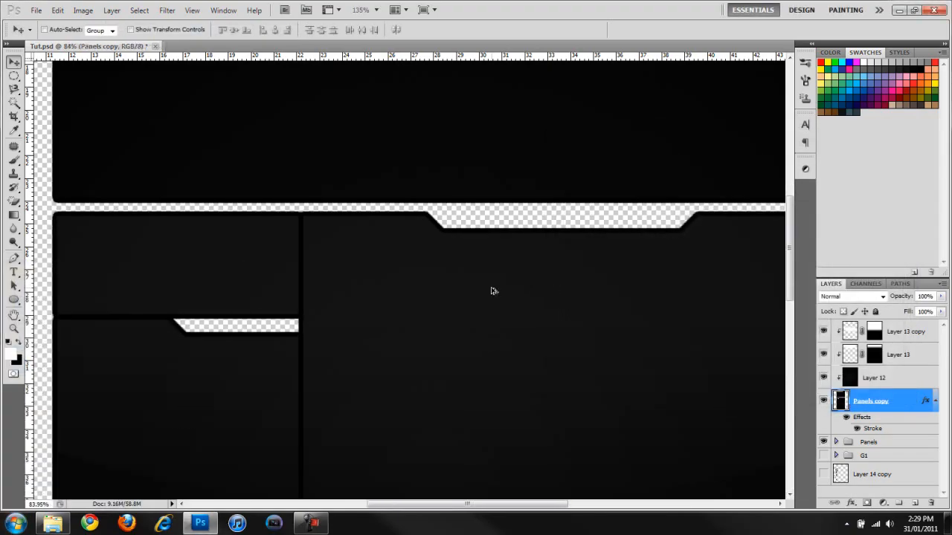
Step: Enable a Bevel and Emboss effect on the Panels copy layer and show its settings
{"action": "scroll", "coordinate": [491, 291], "scroll_direction": "down", "scroll_amount": 5}
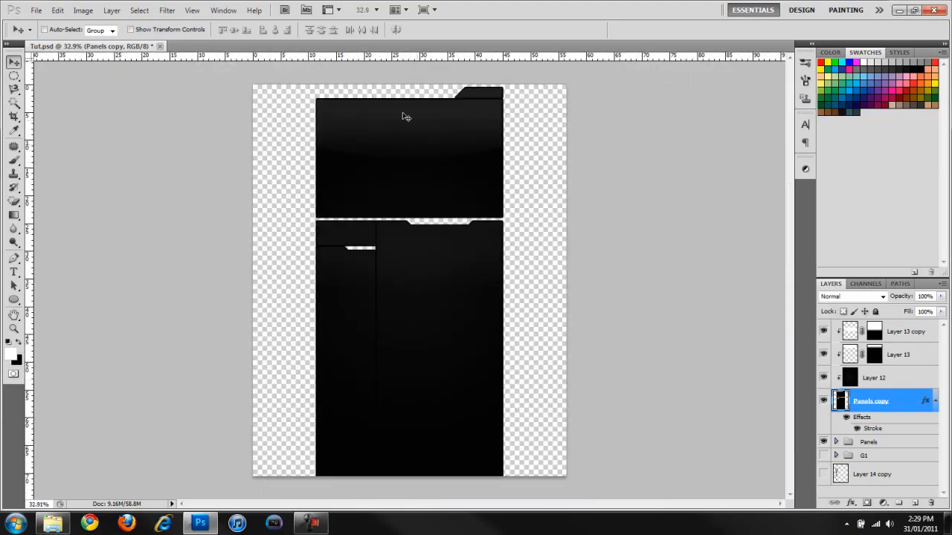
{"action": "scroll", "coordinate": [424, 116], "scroll_direction": "up", "scroll_amount": 3}
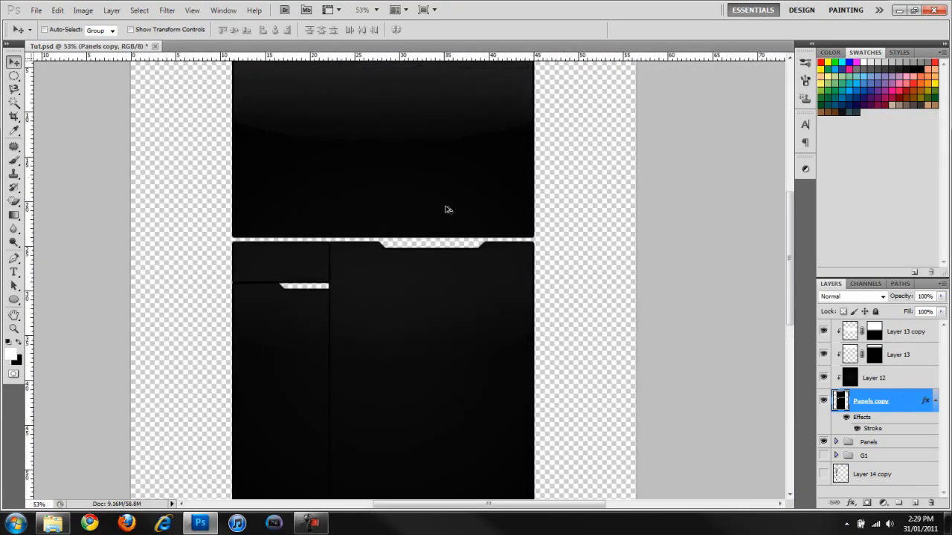
{"action": "scroll", "coordinate": [446, 209], "scroll_direction": "up", "scroll_amount": 3}
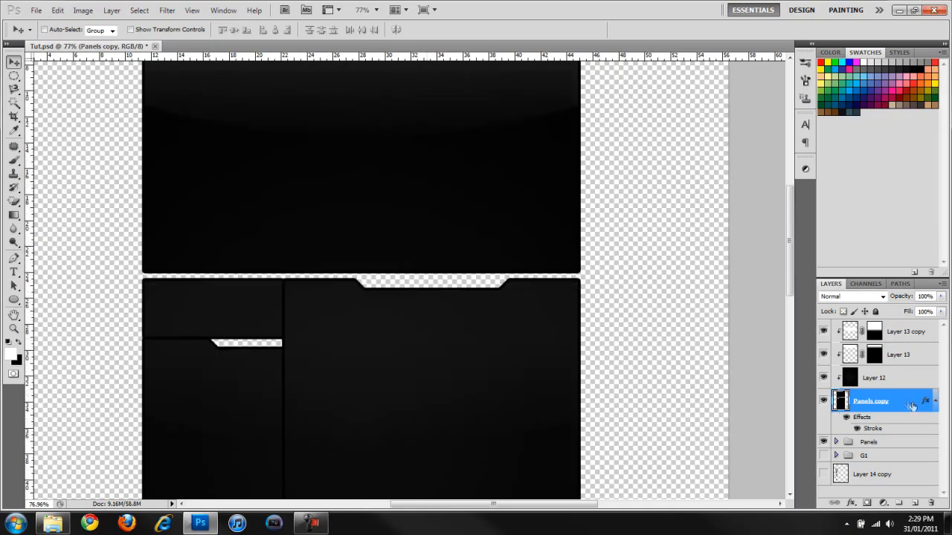
{"action": "double_click", "coordinate": [905, 403]}
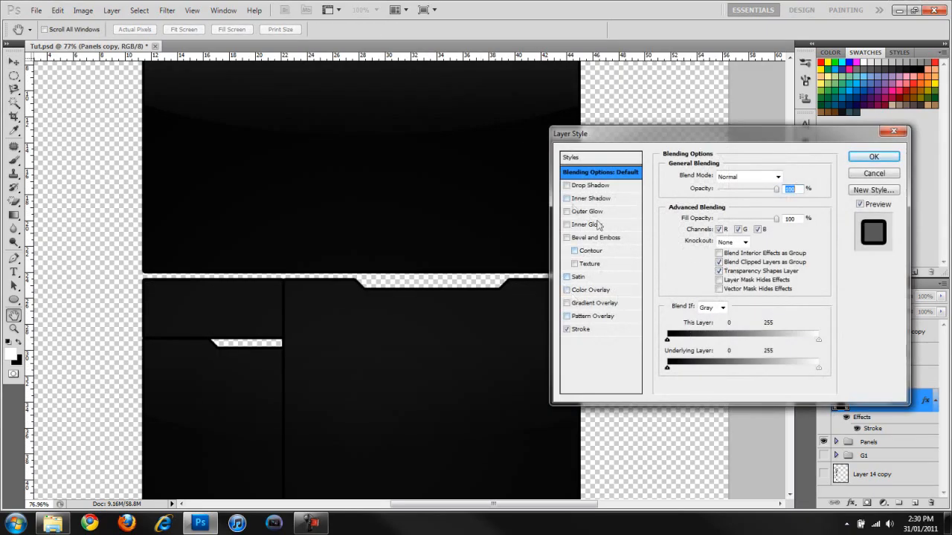
{"action": "left_click_drag", "start_coordinate": [585, 140], "coordinate": [579, 151]}
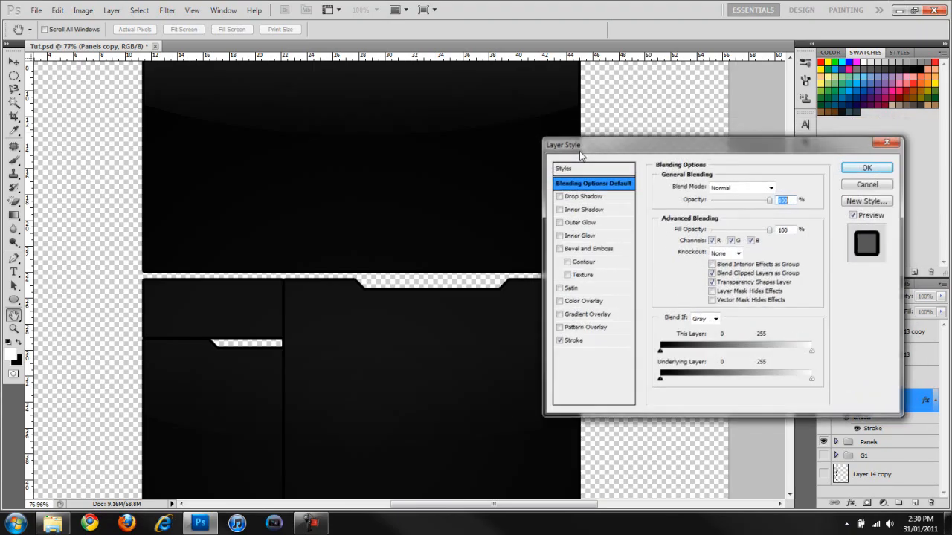
{"action": "left_click", "coordinate": [561, 248]}
{"action": "left_click", "coordinate": [589, 248]}
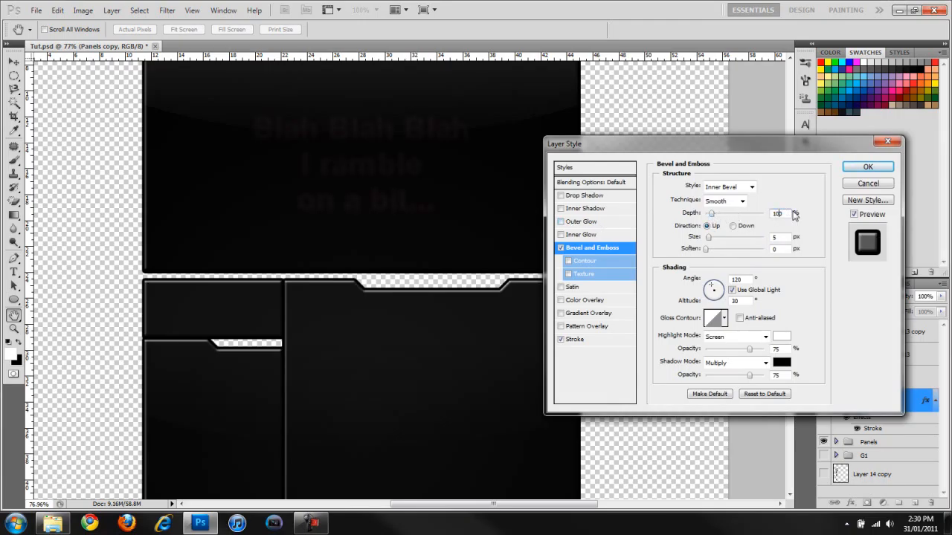
Step: Apply the panels' bevel with depth 100%, size 2 px and soften 11 px
{"action": "key", "text": "Delete"}
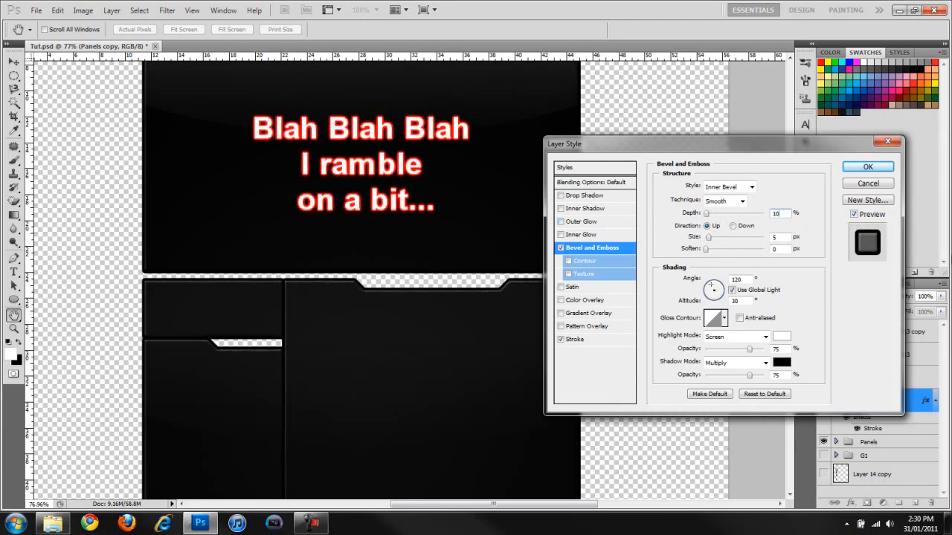
{"action": "type", "text": "0"}
{"action": "left_click_drag", "start_coordinate": [707, 252], "coordinate": [747, 259]}
{"action": "left_click", "coordinate": [784, 238]}
{"action": "key", "text": "Down"}
{"action": "key", "text": "Down"}
{"action": "key", "text": "Down"}
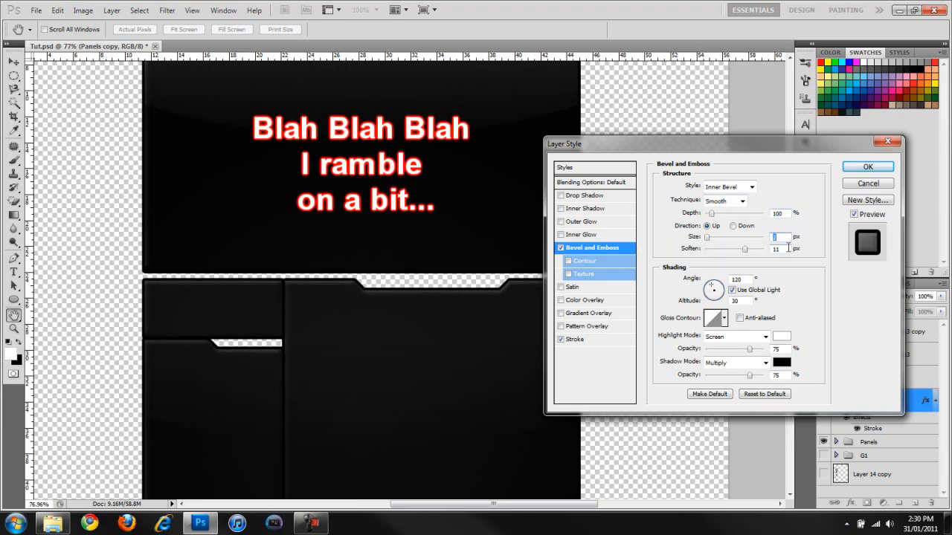
{"action": "key", "text": "Return"}
Step: Fit the whole layout in view and collapse the Panels copy layer's effects list
{"action": "key", "text": "ctrl+0"}
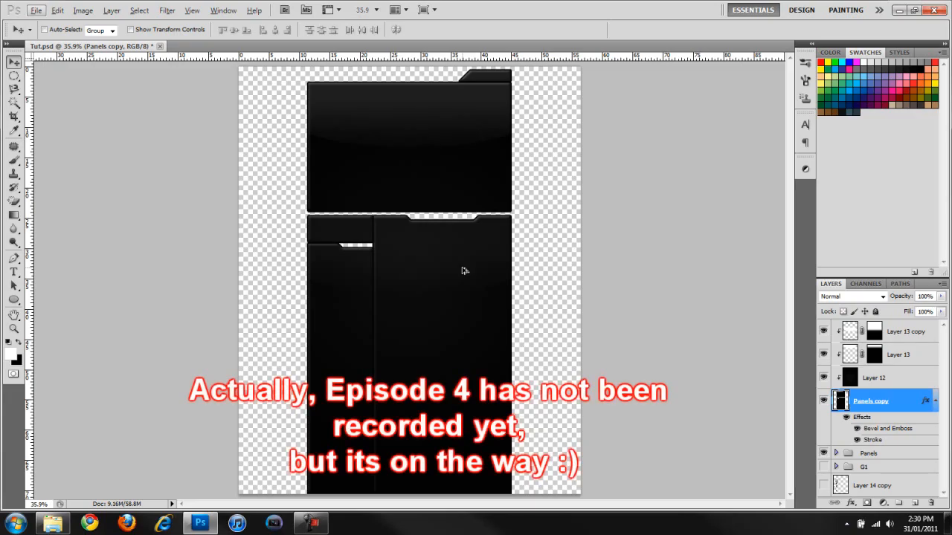
{"action": "left_click", "coordinate": [935, 403]}
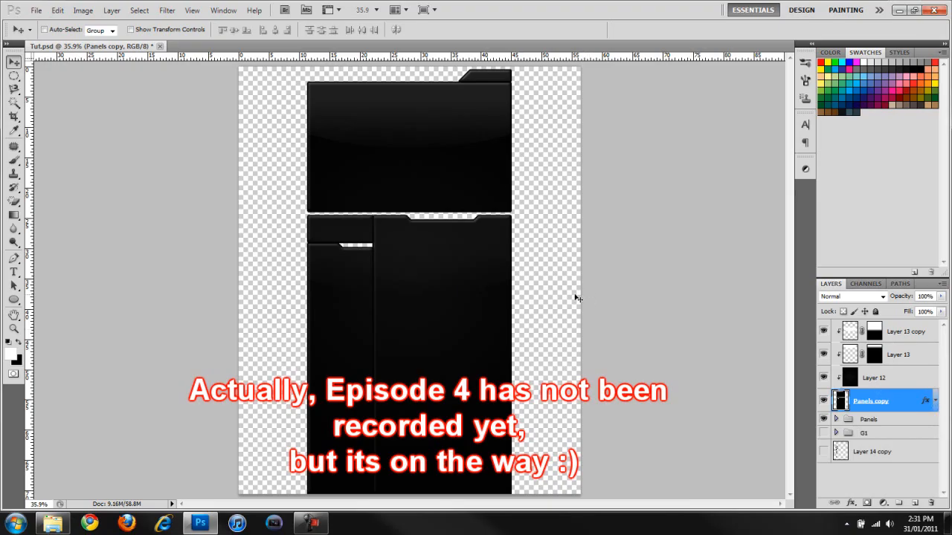
{"action": "scroll", "coordinate": [577, 298], "scroll_direction": "down", "scroll_amount": 2}
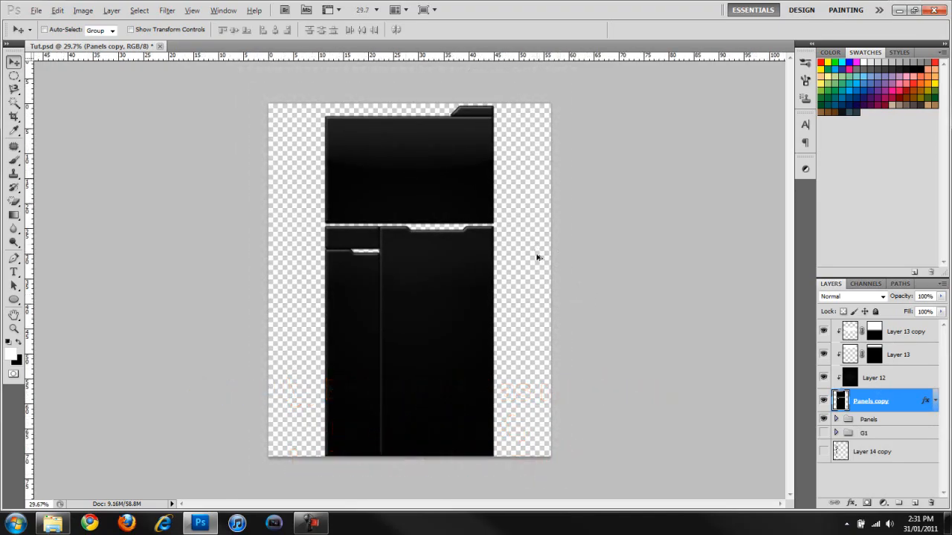
{"action": "scroll", "coordinate": [538, 257], "scroll_direction": "up", "scroll_amount": 1}
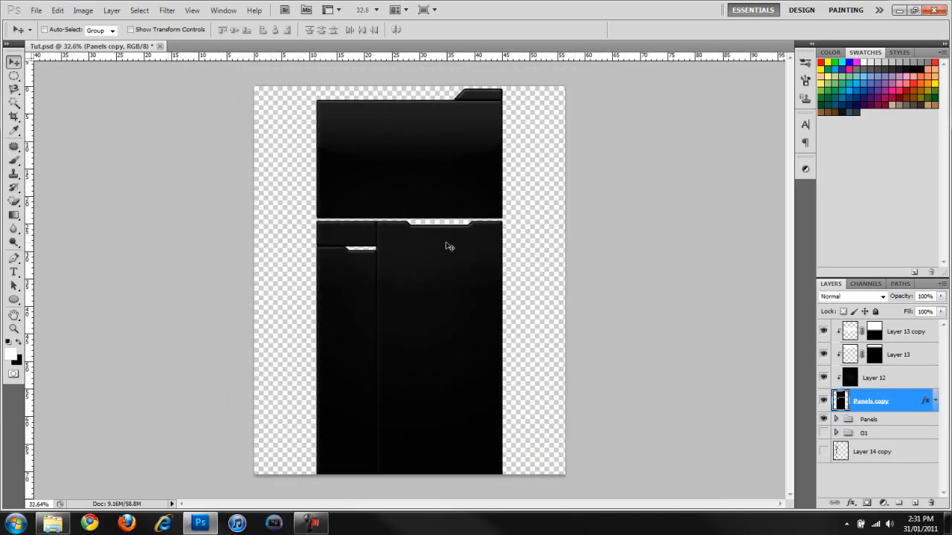